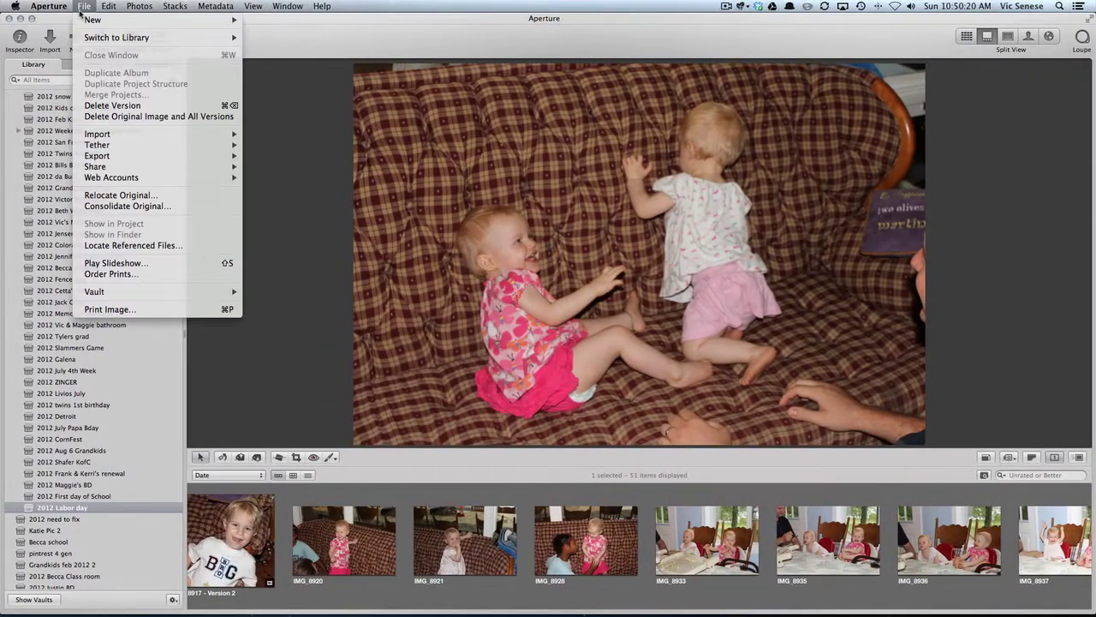
# Select Labor day photos IMG_8912 through IMG_8920, including IMG_8917 Version 2, in the filmstrip.
pyautogui.moveTo(229, 156)
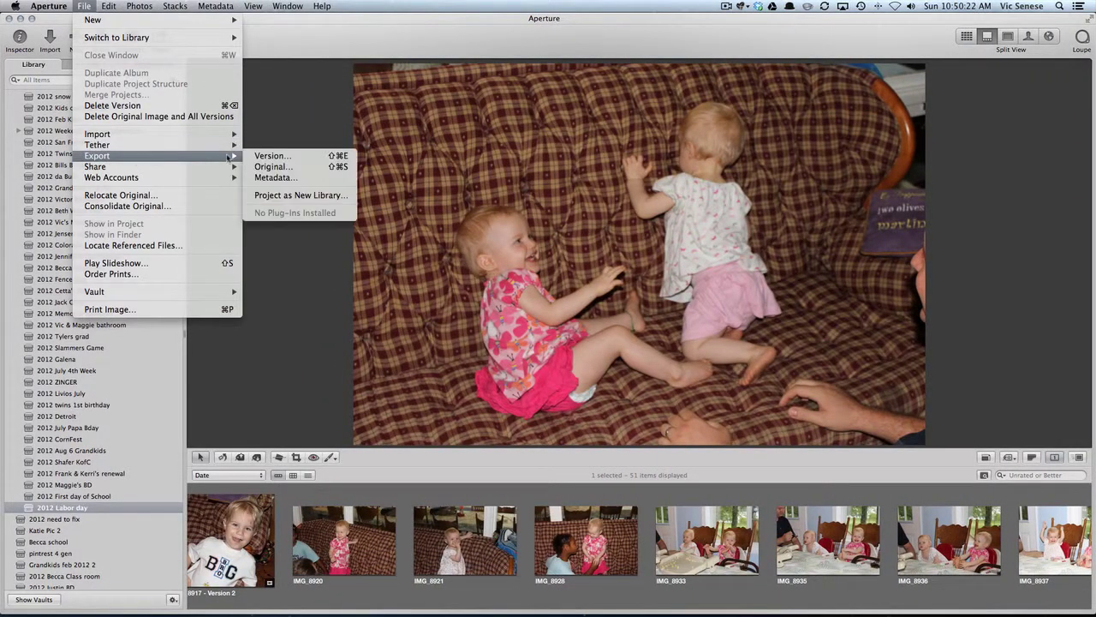
pyautogui.moveTo(151, 6)
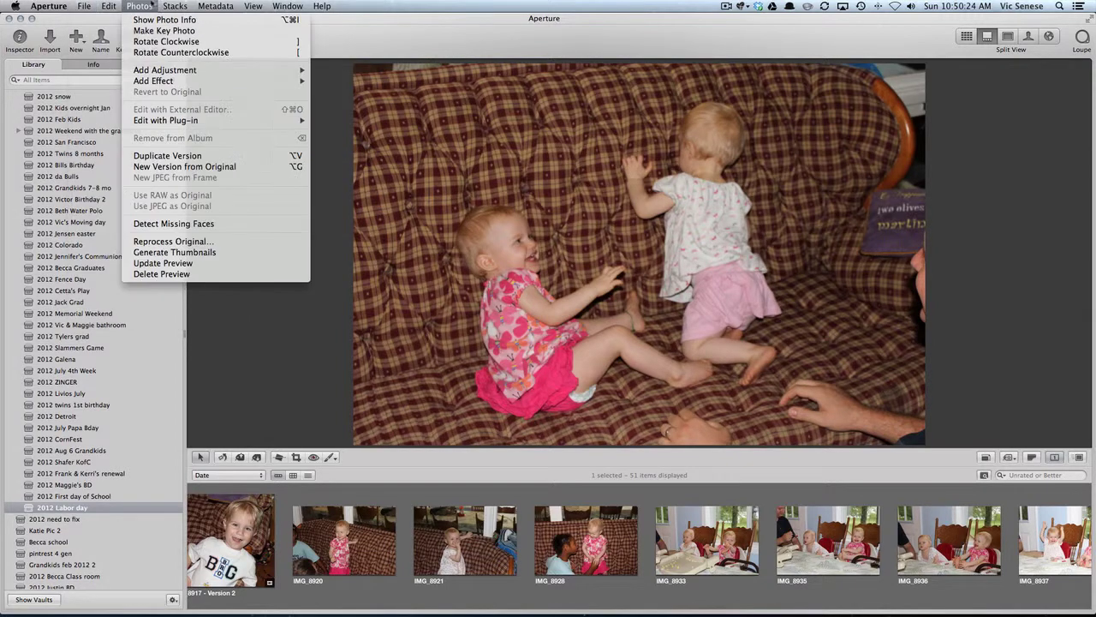
pyautogui.moveTo(49, 6)
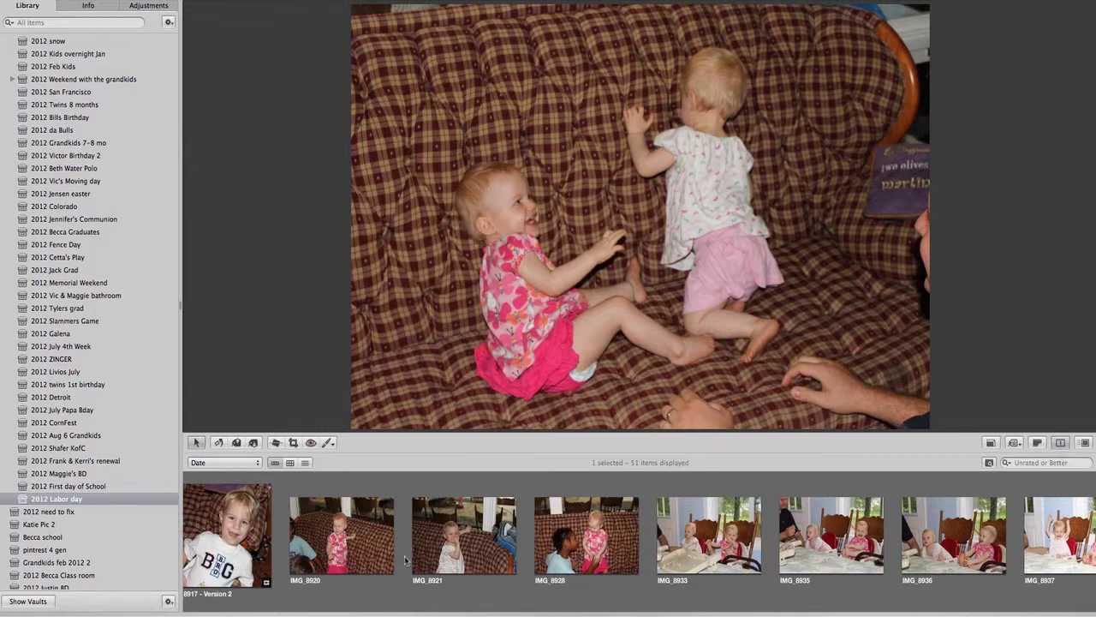
pyautogui.hscroll(-4, 405, 561)
pyautogui.hscroll(-8, 405, 556)
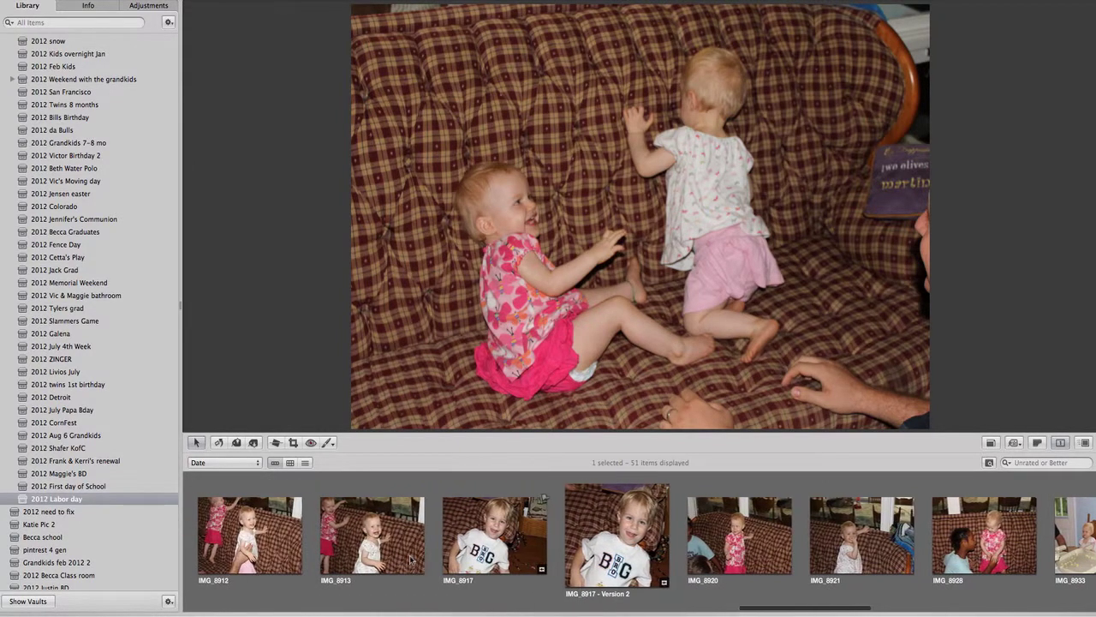
pyautogui.click(283, 531)
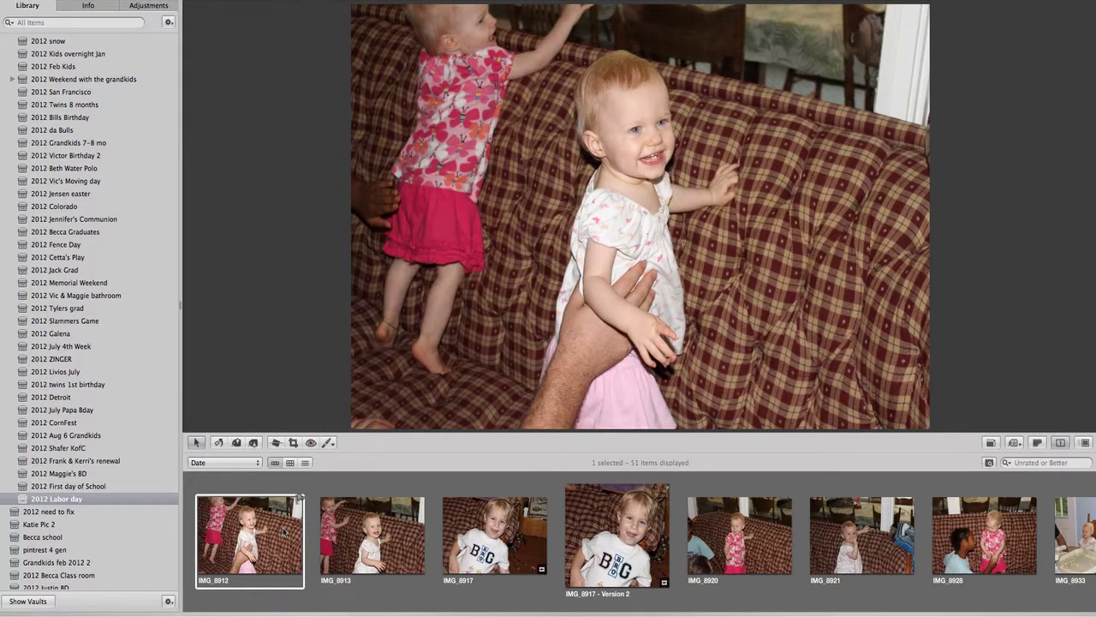
pyautogui.moveTo(290, 488); pyautogui.dragTo(775, 555)
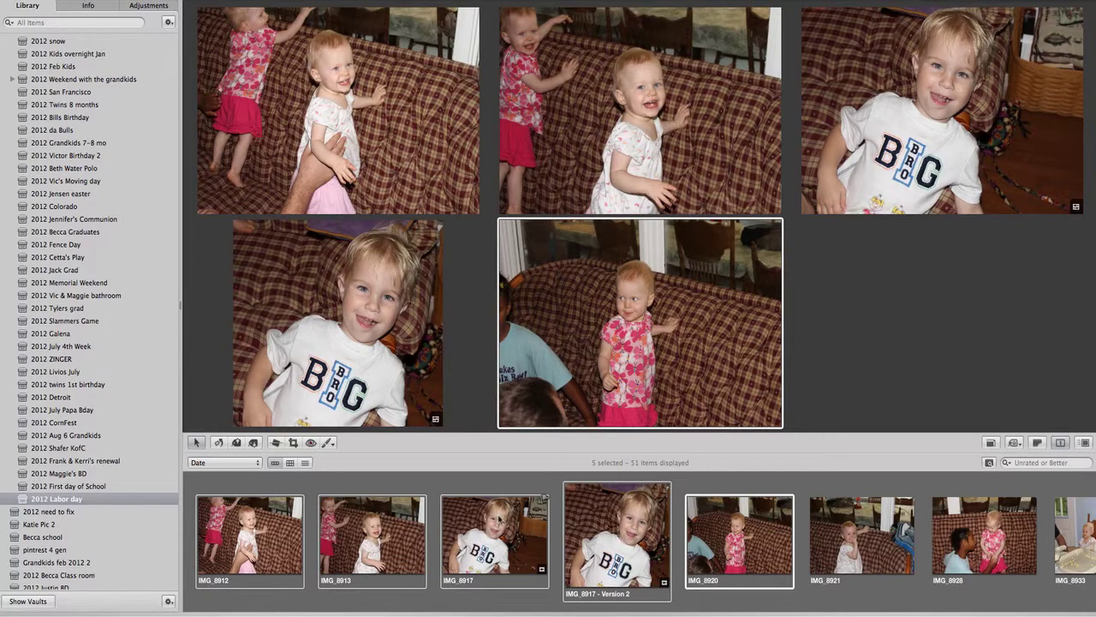
# Switch the Labor day project to the thumbnail grid view and clear the initial selection.
pyautogui.moveTo(1040, 11)
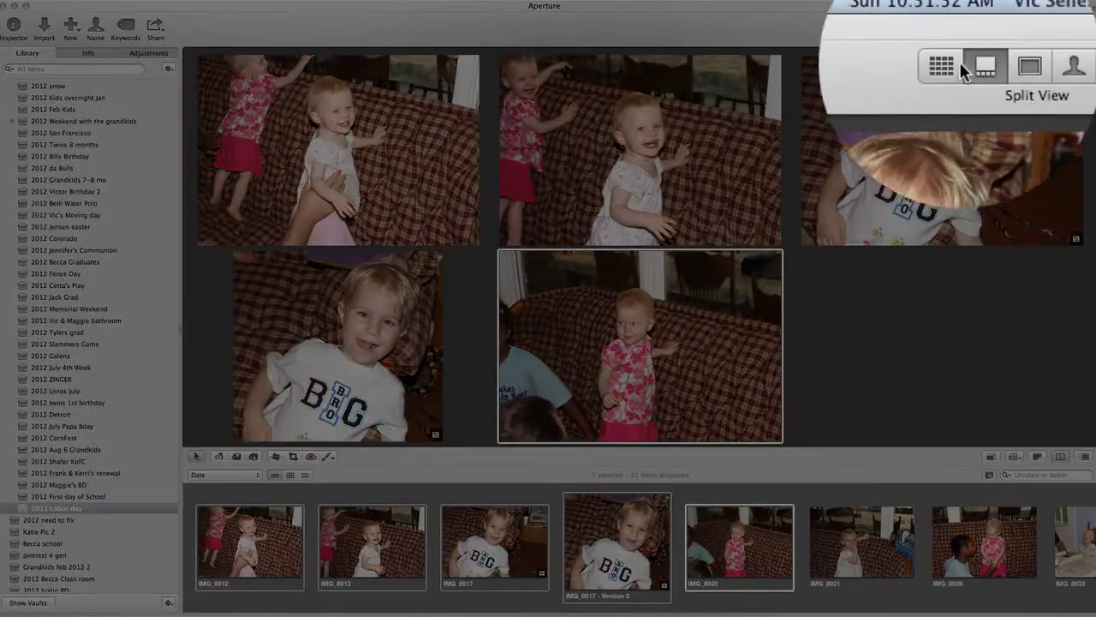
pyautogui.click(971, 24)
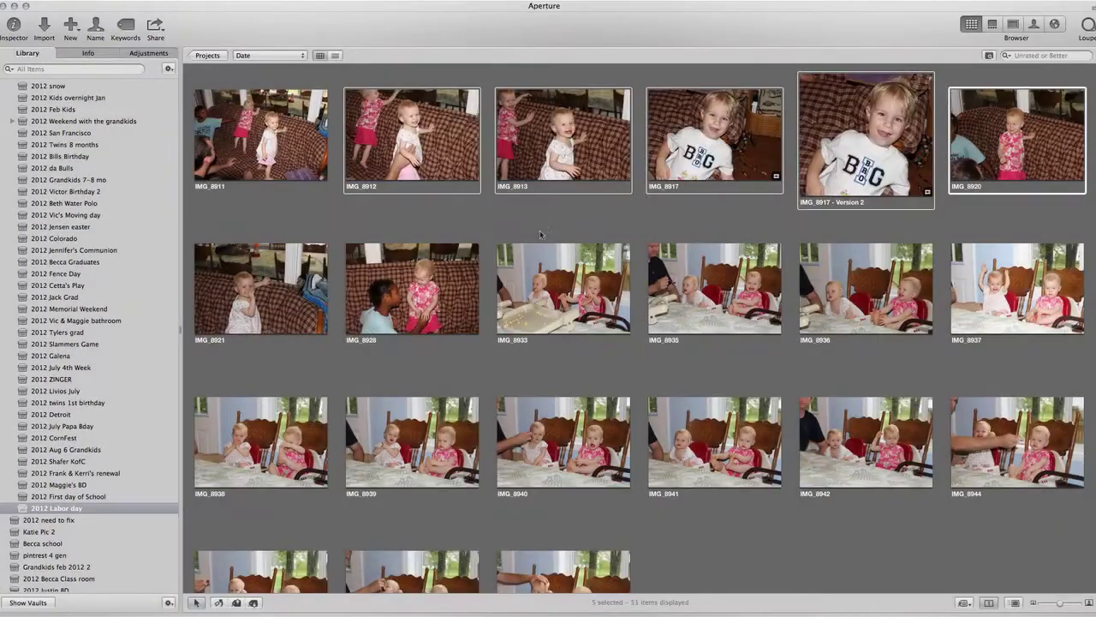
pyautogui.moveTo(553, 223); pyautogui.dragTo(908, 441)
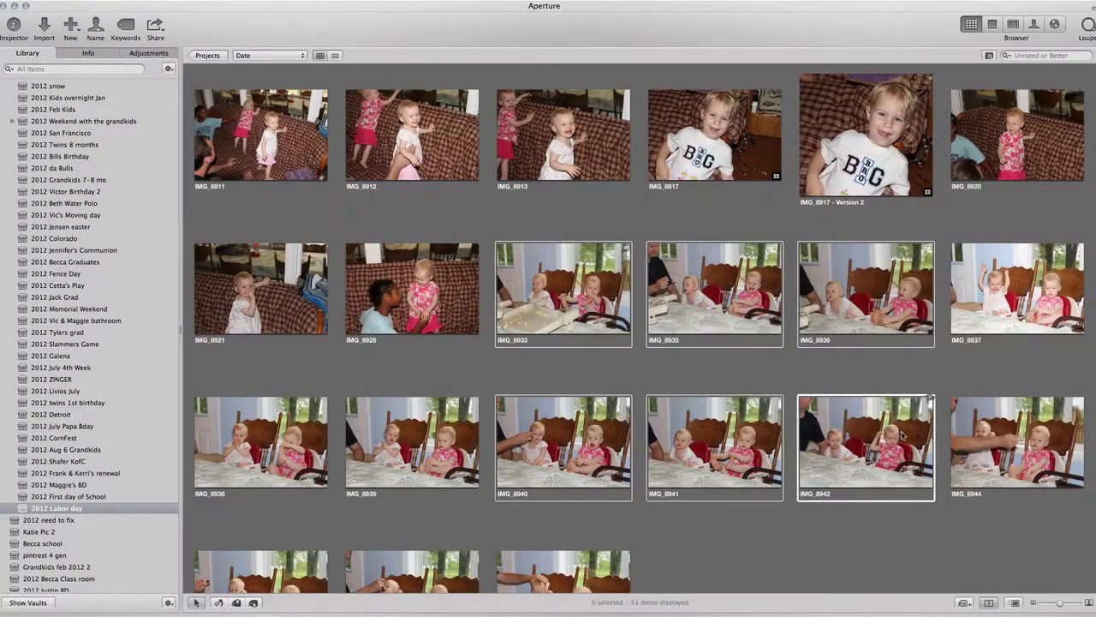
pyautogui.click(750, 224)
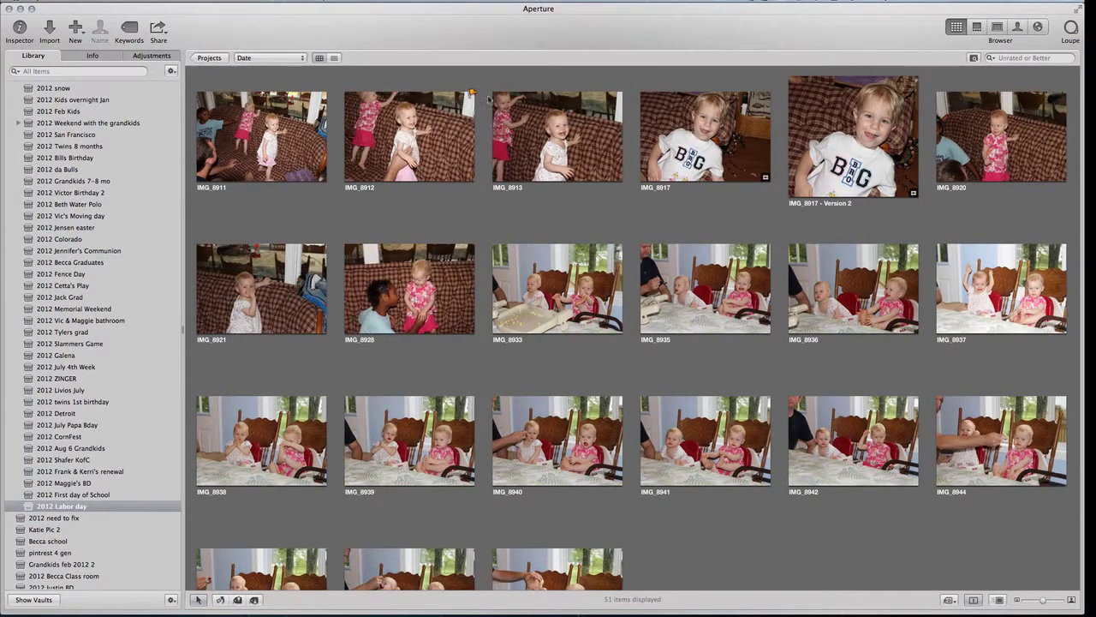
# Select the whole first row of thumbnails plus IMG_8921, seven photos in all.
pyautogui.moveTo(284, 75); pyautogui.dragTo(1039, 161)
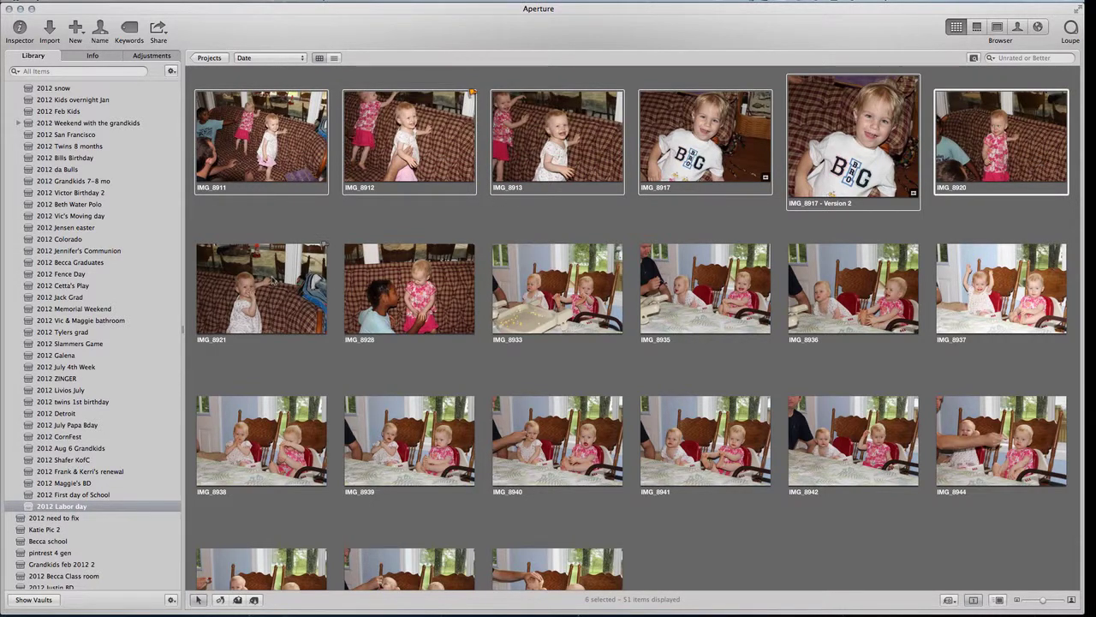
pyautogui.keyDown('shift'); pyautogui.click(324, 245); pyautogui.keyUp('shift')
pyautogui.keyDown('shift'); pyautogui.click(471, 245); pyautogui.keyUp('shift')
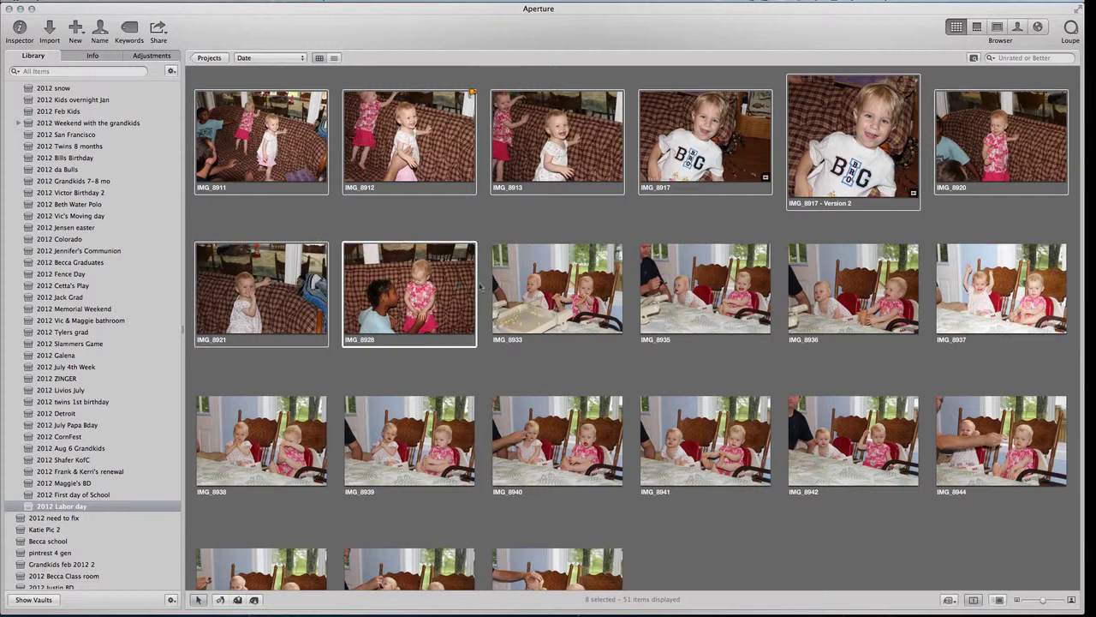
pyautogui.keyDown('shift'); pyautogui.click(620, 245); pyautogui.keyUp('shift')
pyautogui.keyDown('super'); pyautogui.click(543, 295); pyautogui.keyUp('super')
pyautogui.keyDown('super'); pyautogui.click(397, 283); pyautogui.keyUp('super')
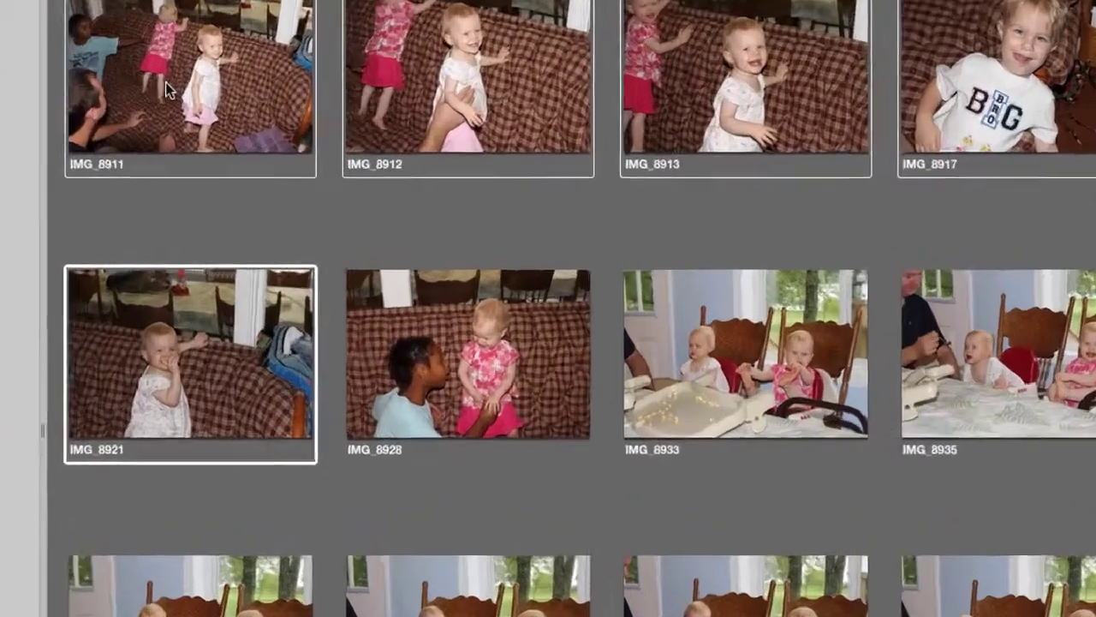
# Open the Export Versions dialog for the seven selected photos via File ▸ Export ▸ Versions.
pyautogui.rightClick(248, 148)
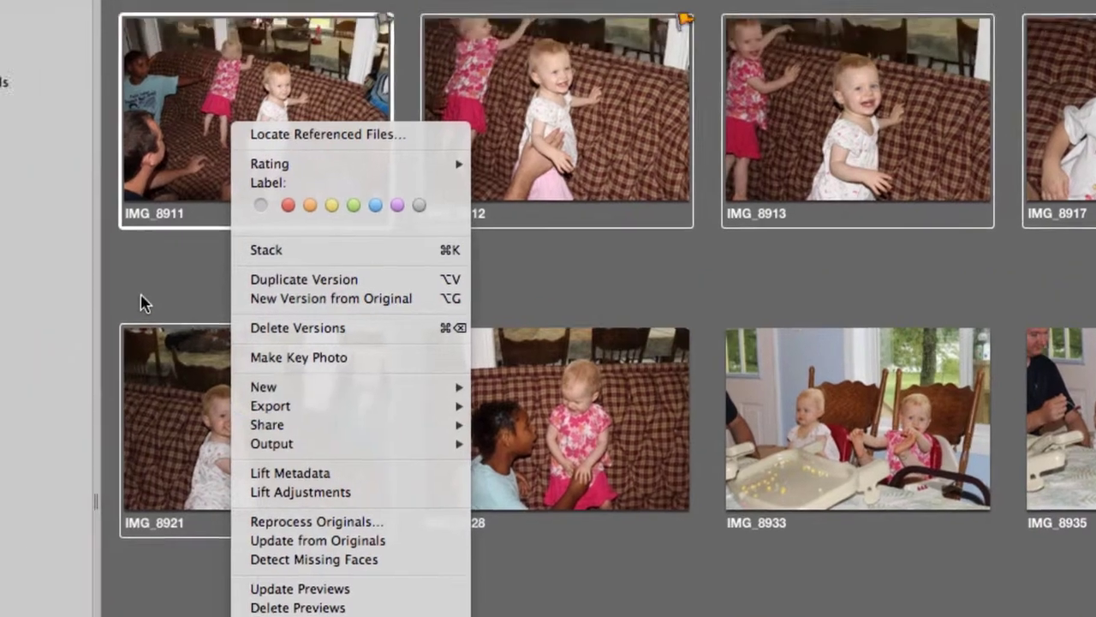
pyautogui.click(62, 249)
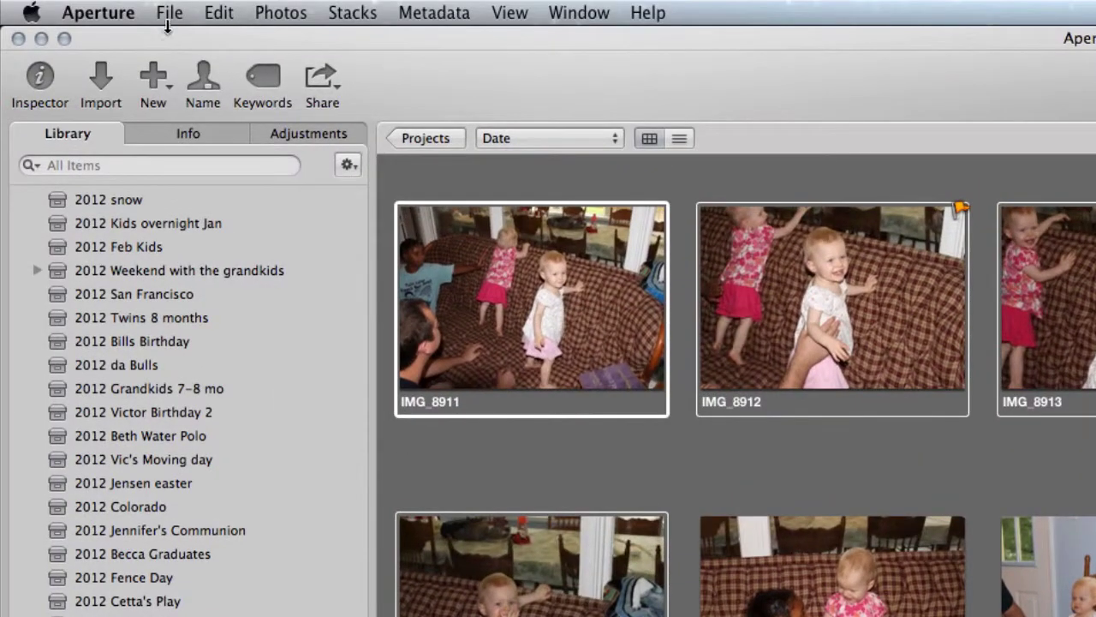
pyautogui.click(168, 14)
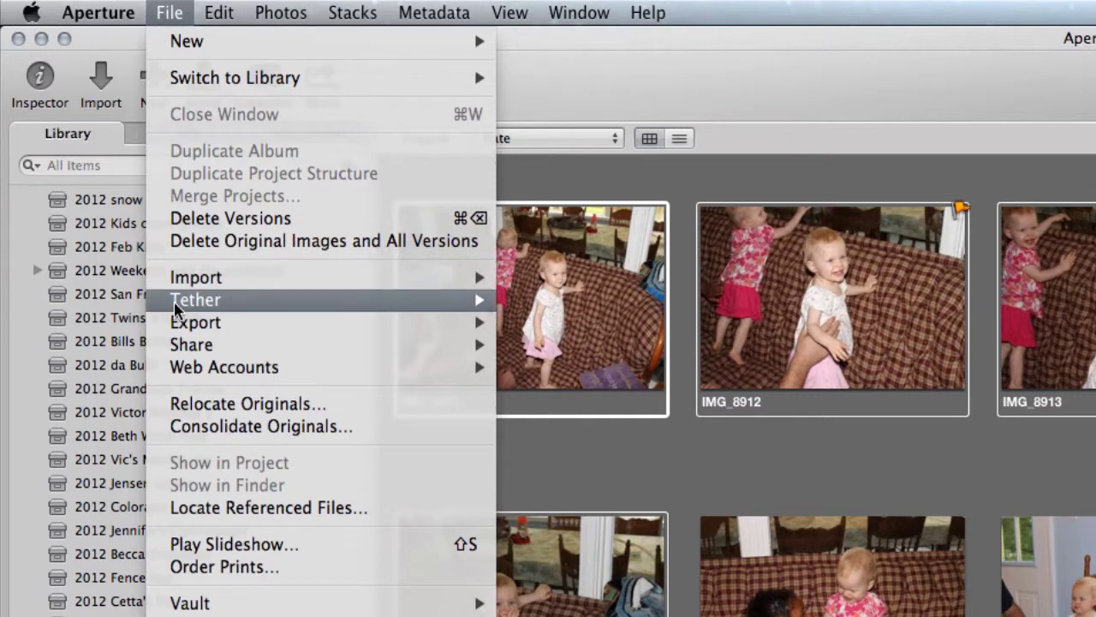
pyautogui.moveTo(185, 320)
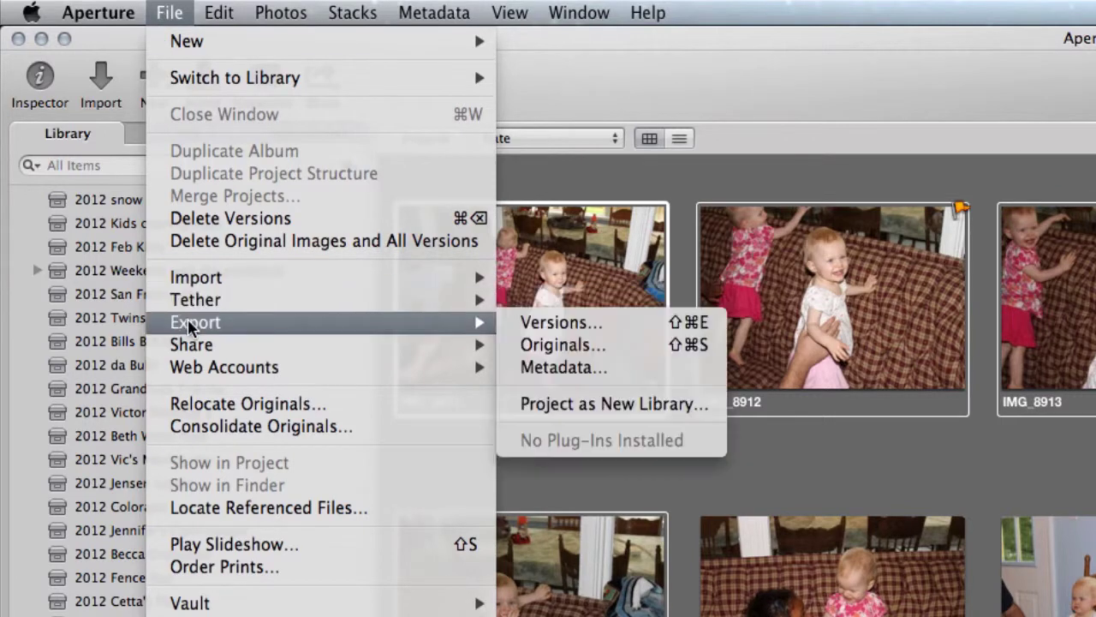
pyautogui.click(556, 326)
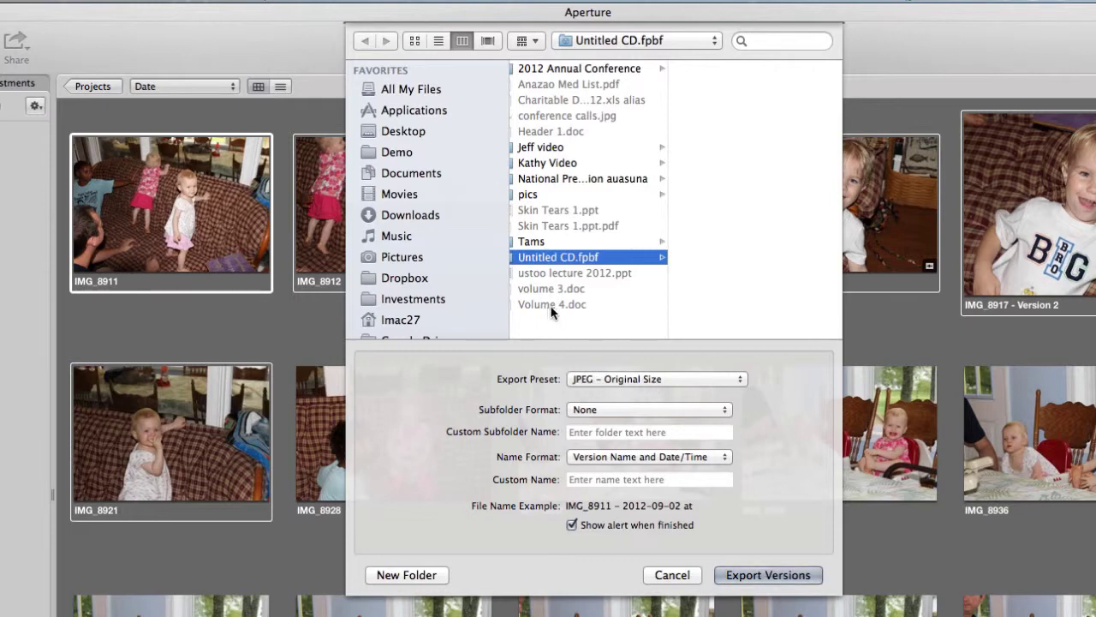
# Export the seven photos as JPEG – Original Size into the Untitled CD burn folder.
pyautogui.hscroll(-2, 512, 306)
pyautogui.scroll(-5, 473, 300)
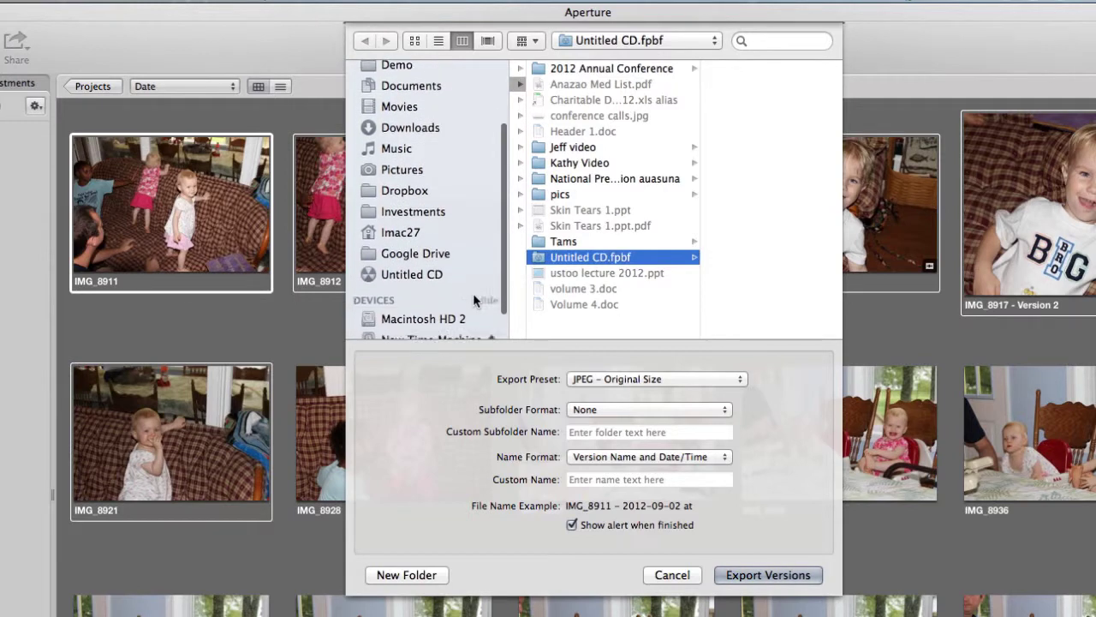
pyautogui.click(415, 265)
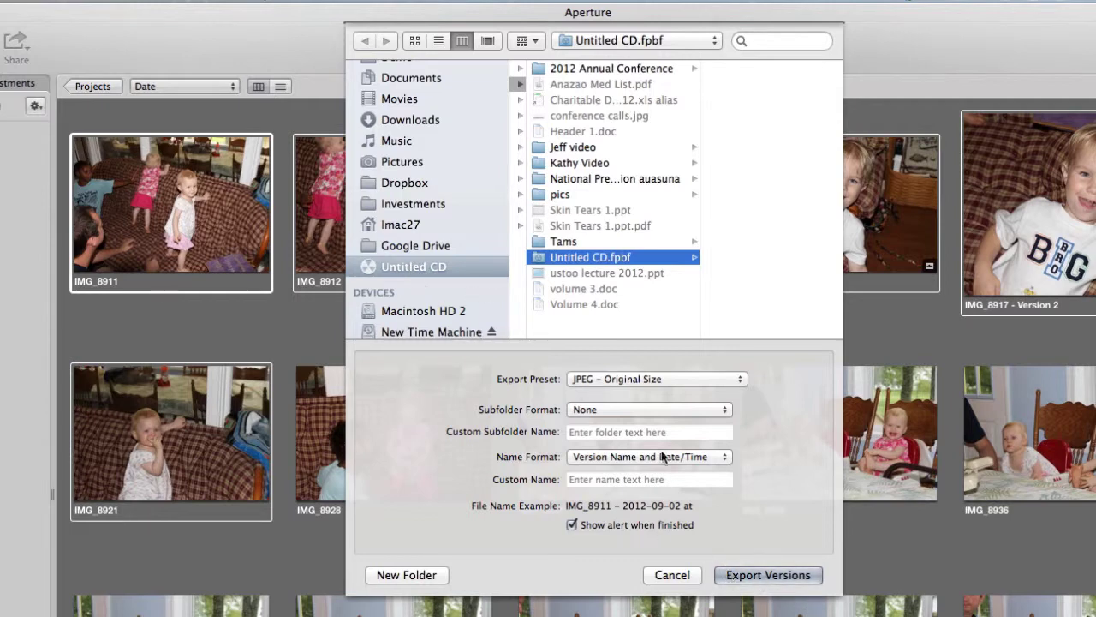
pyautogui.click(754, 580)
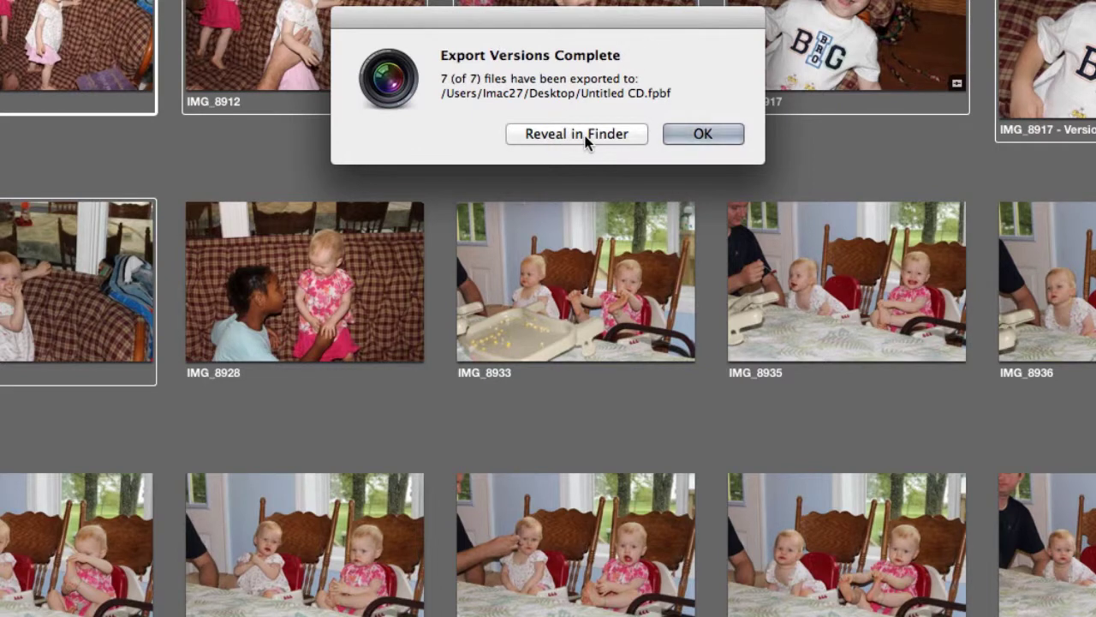
# Dismiss the export alert, open 2012 Shafer KofC, and select campfire photos IMG_8428–IMG_8432.
pyautogui.click(703, 135)
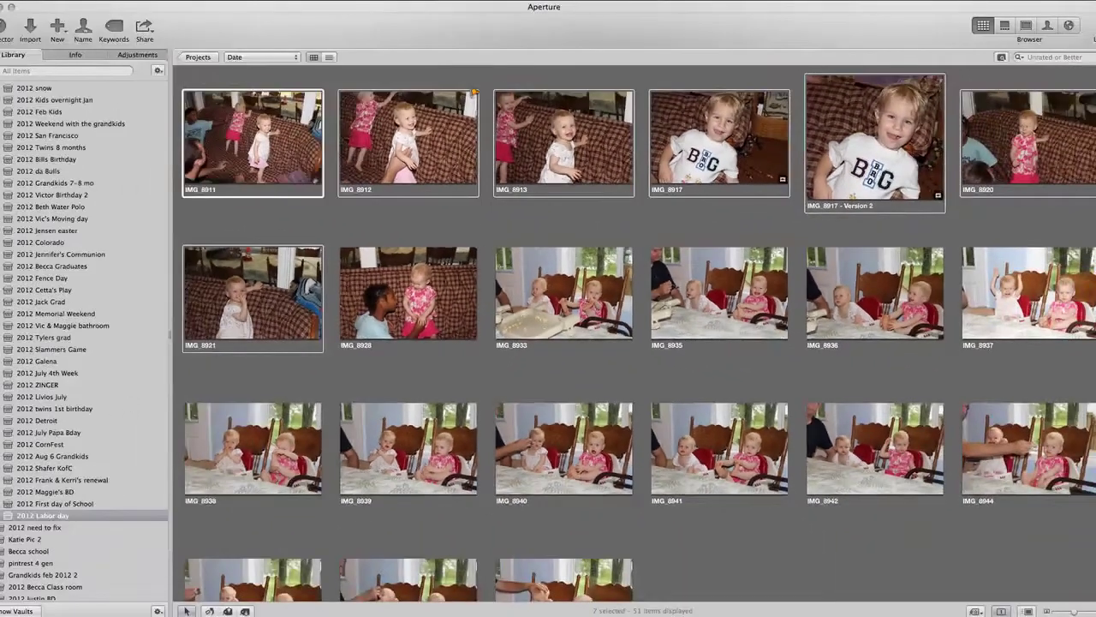
pyautogui.click(29, 469)
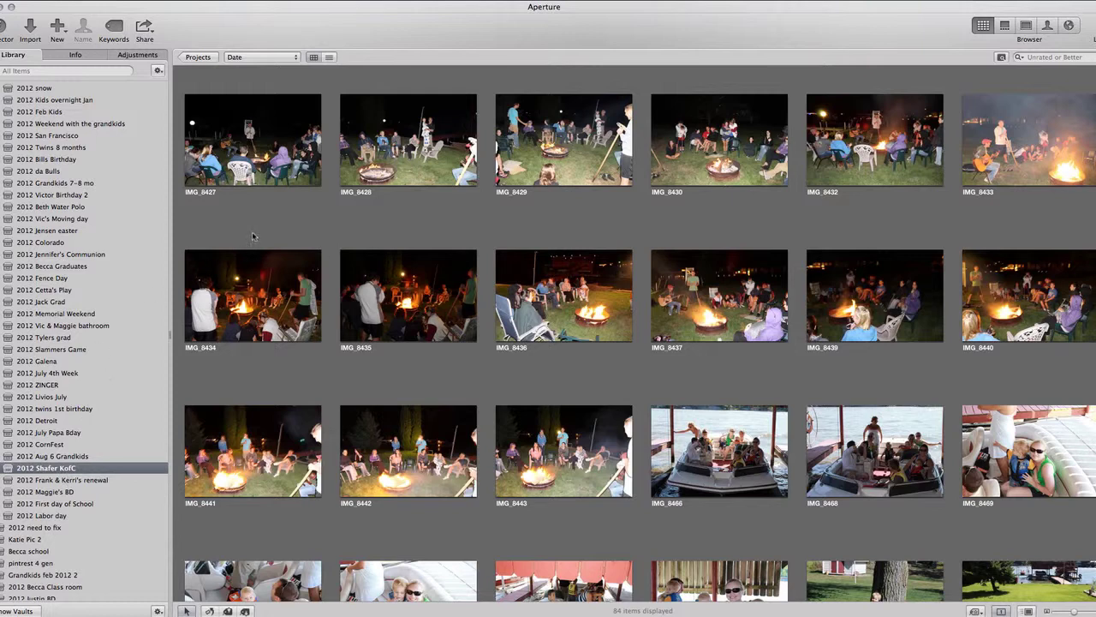
pyautogui.moveTo(400, 84); pyautogui.dragTo(827, 170)
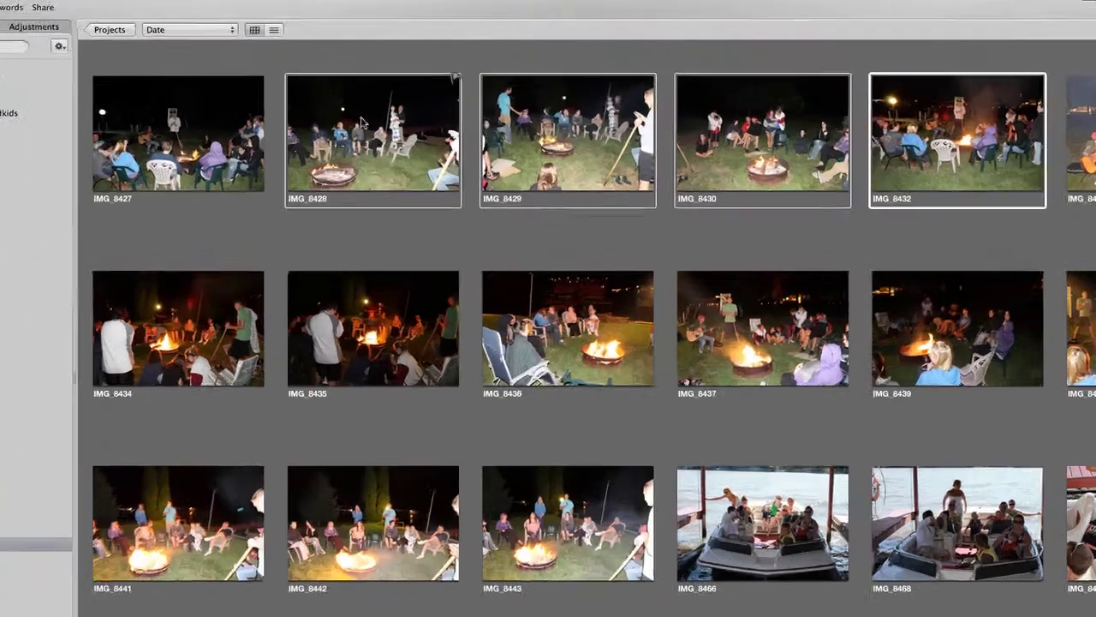
pyautogui.rightClick(396, 132)
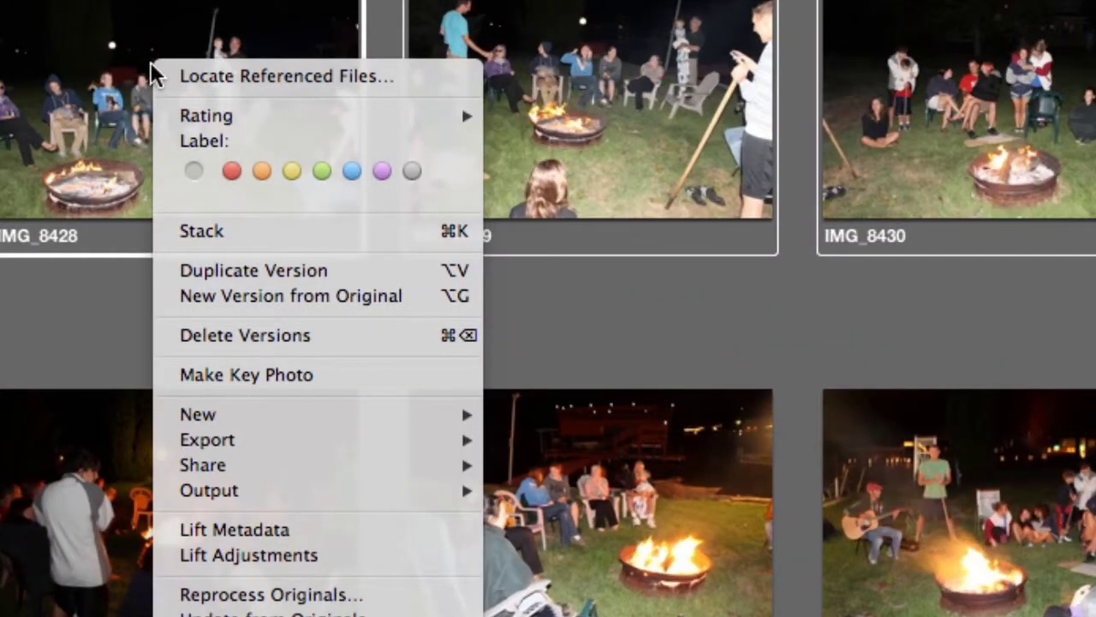
# Export the four campfire photos as versions into the Untitled CD folder and dismiss the alert.
pyautogui.moveTo(244, 450)
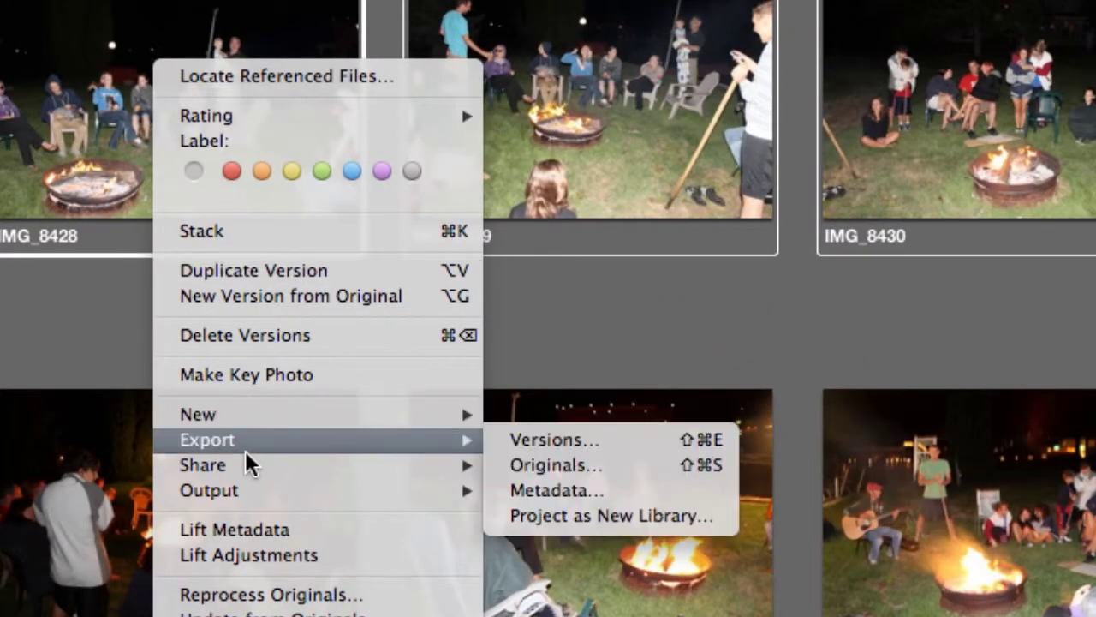
pyautogui.click(541, 441)
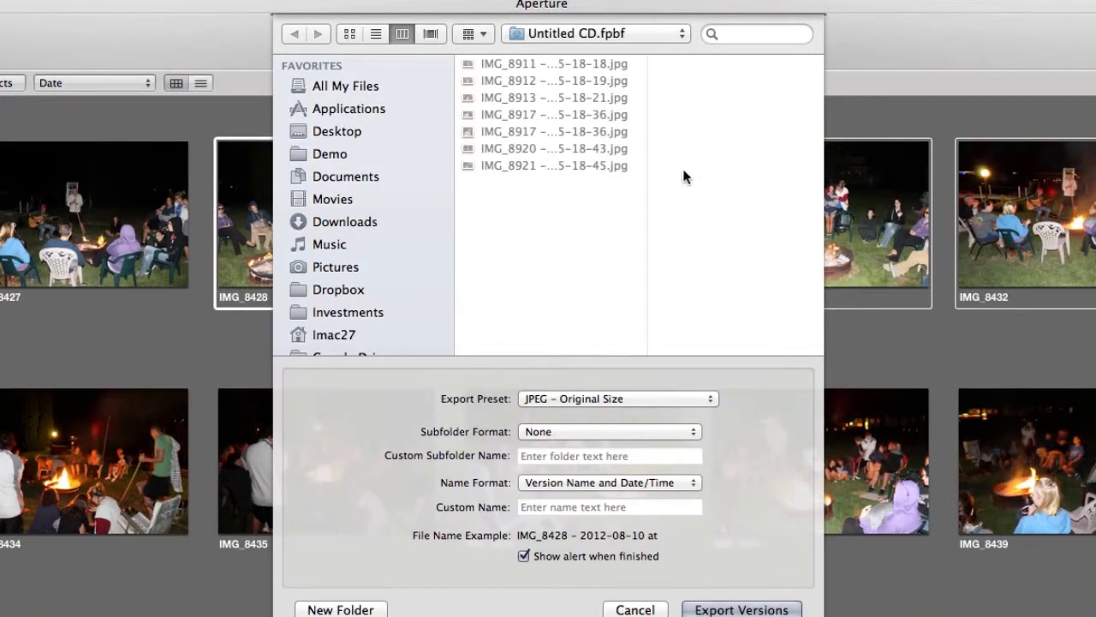
pyautogui.scroll(-3, 422, 214)
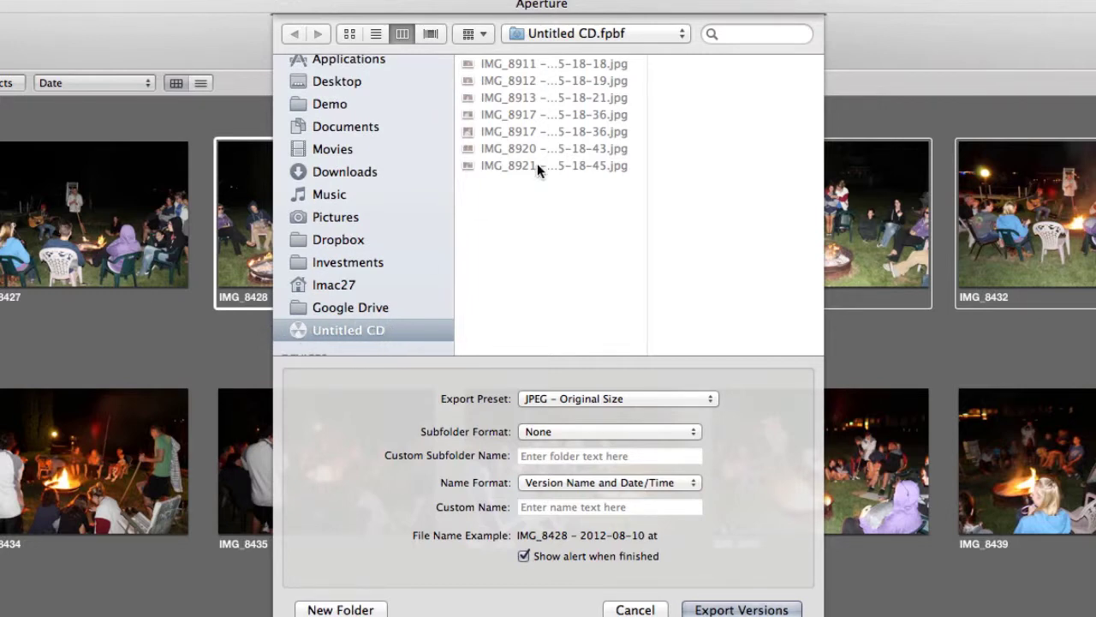
pyautogui.click(742, 610)
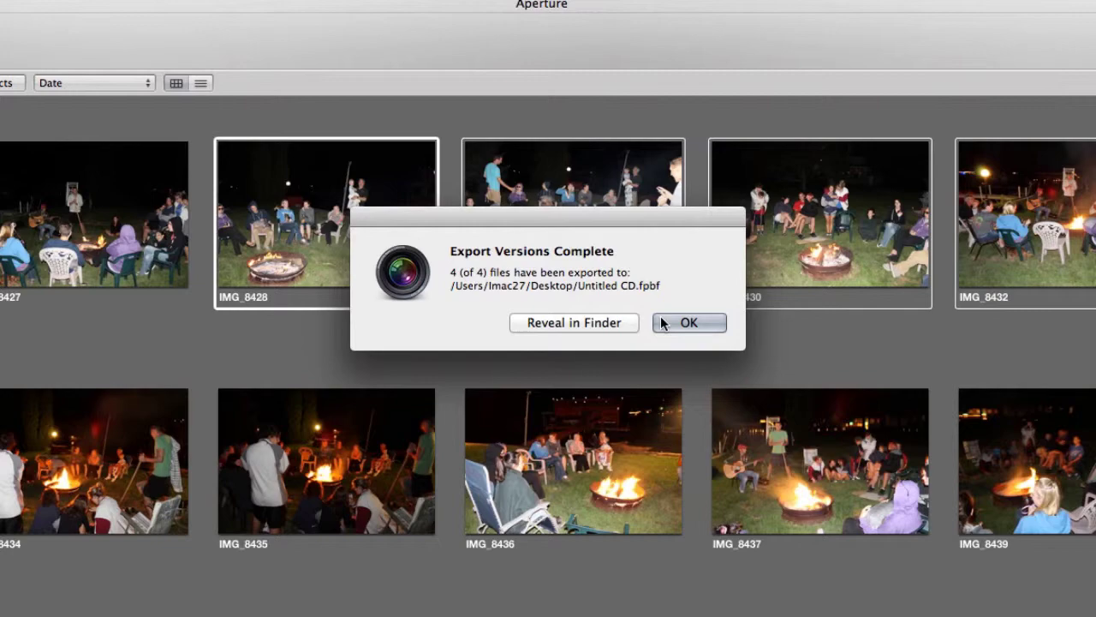
pyautogui.click(688, 323)
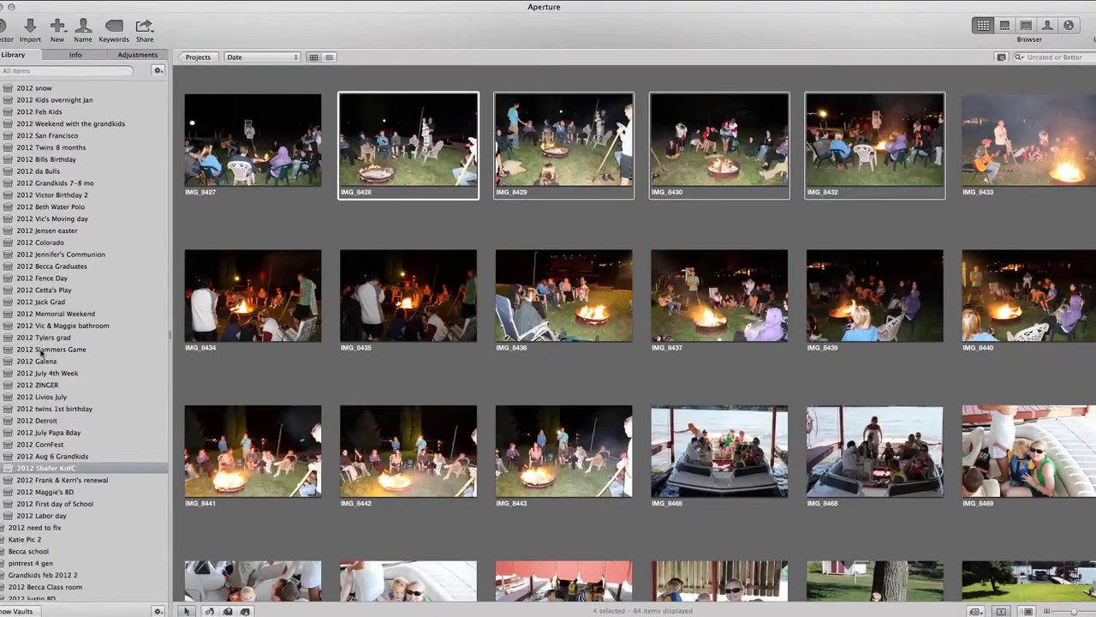
# Select the five 2012 Slammers Game photos, IMG_7208–IMG_7253, and export them into Untitled CD.
pyautogui.click(42, 350)
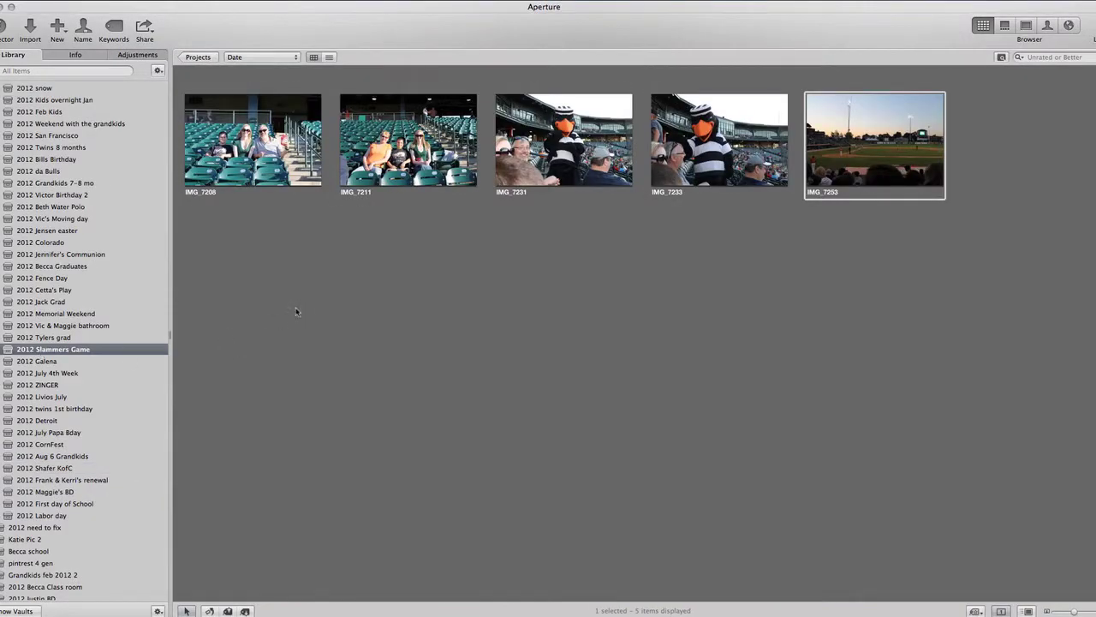
pyautogui.moveTo(231, 221); pyautogui.dragTo(830, 149)
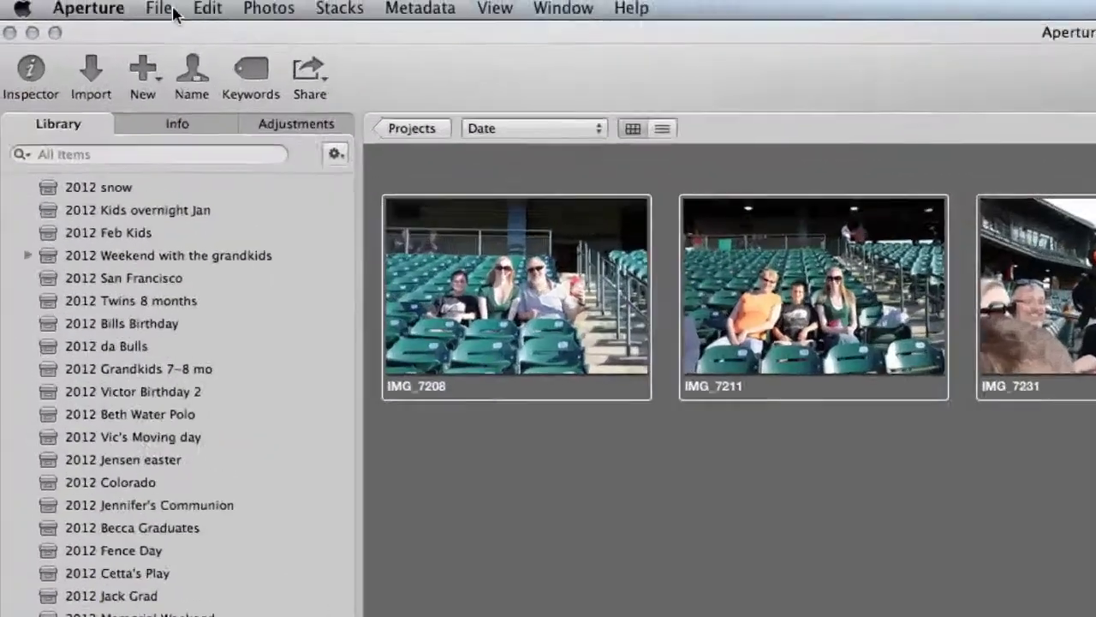
pyautogui.click(160, 7)
pyautogui.moveTo(83, 143)
pyautogui.moveTo(269, 399)
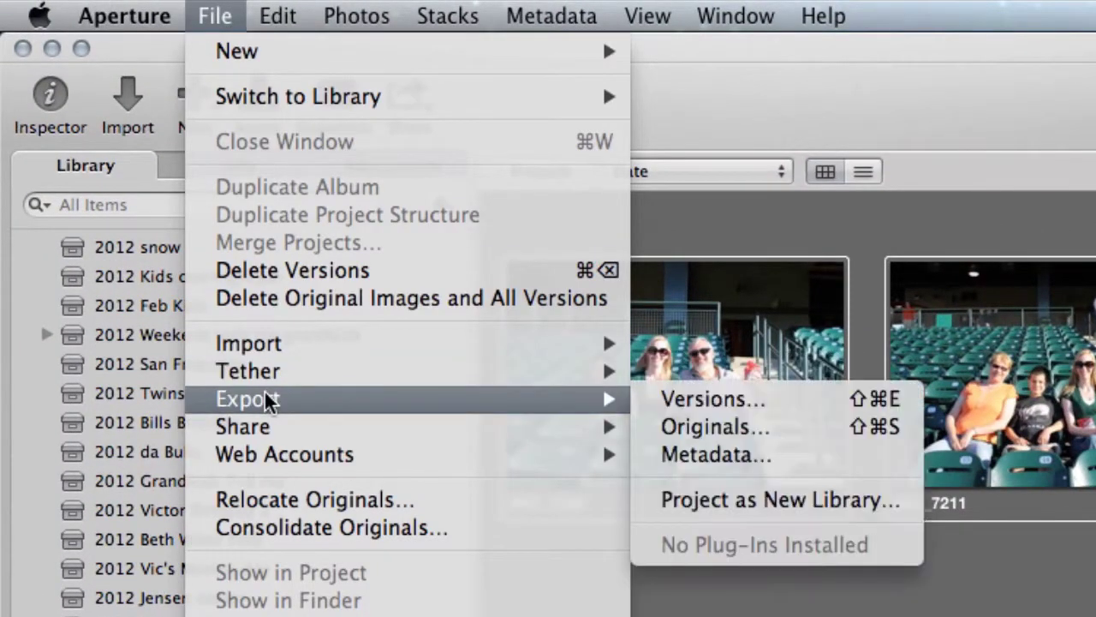
pyautogui.click(712, 399)
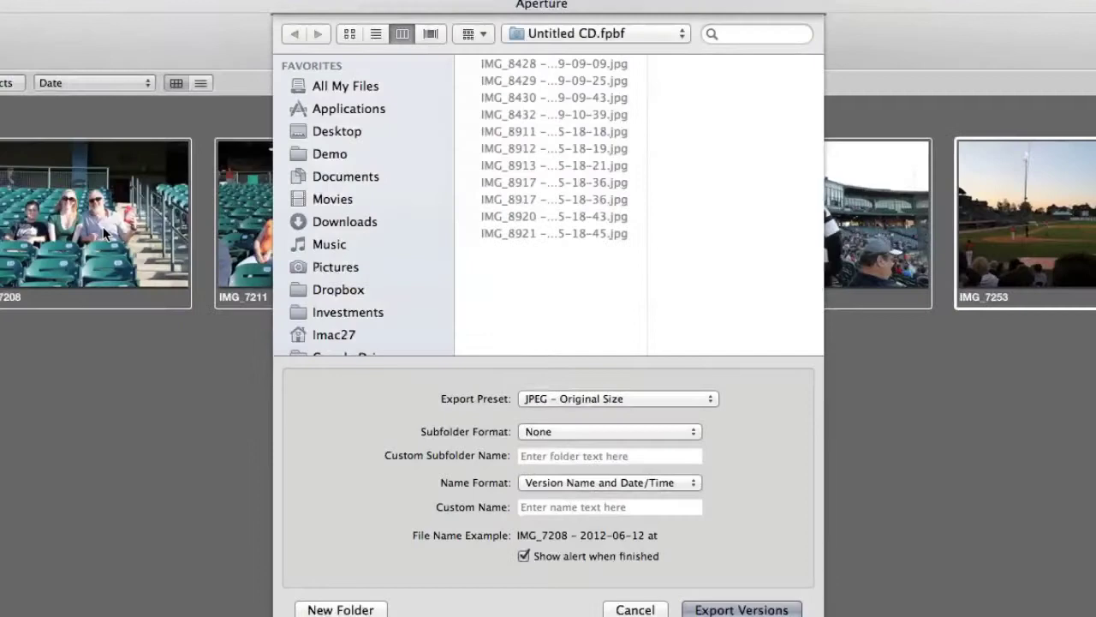
pyautogui.scroll(-2, 451, 240)
pyautogui.scroll(-1, 450, 240)
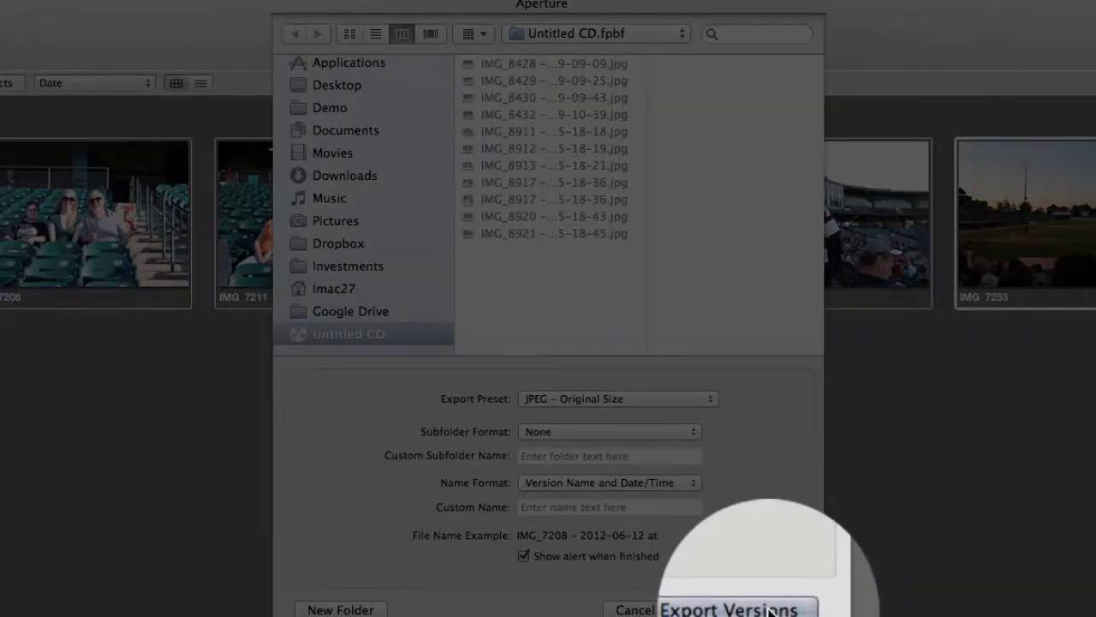
pyautogui.click(770, 610)
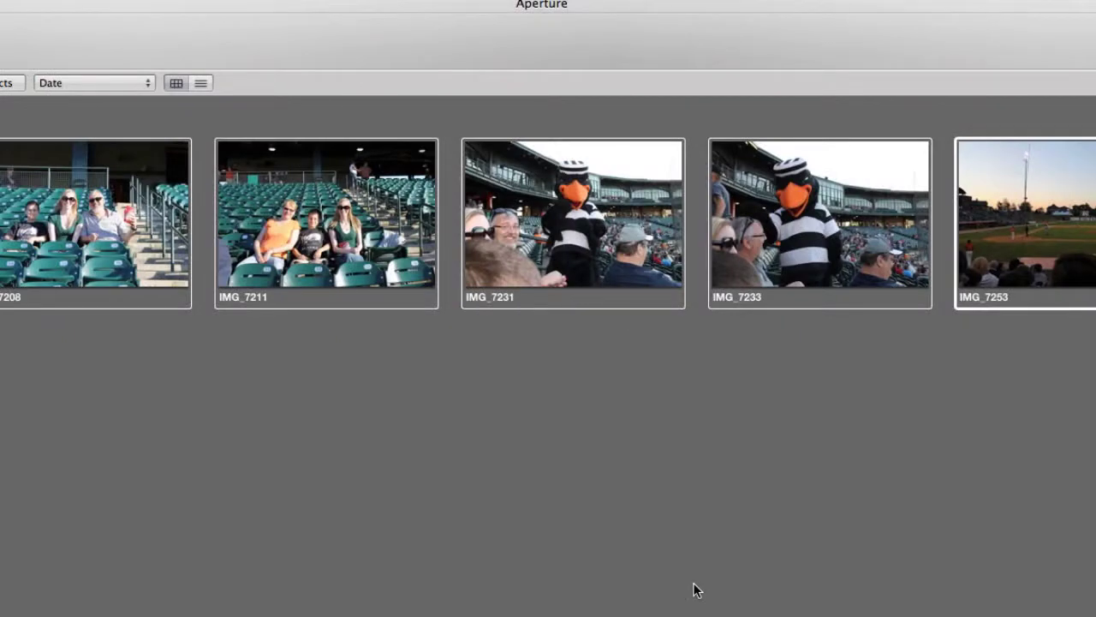
# Reveal the exports in Finder, open the Untitled CD burn folder, and start its burn.
pyautogui.click(575, 320)
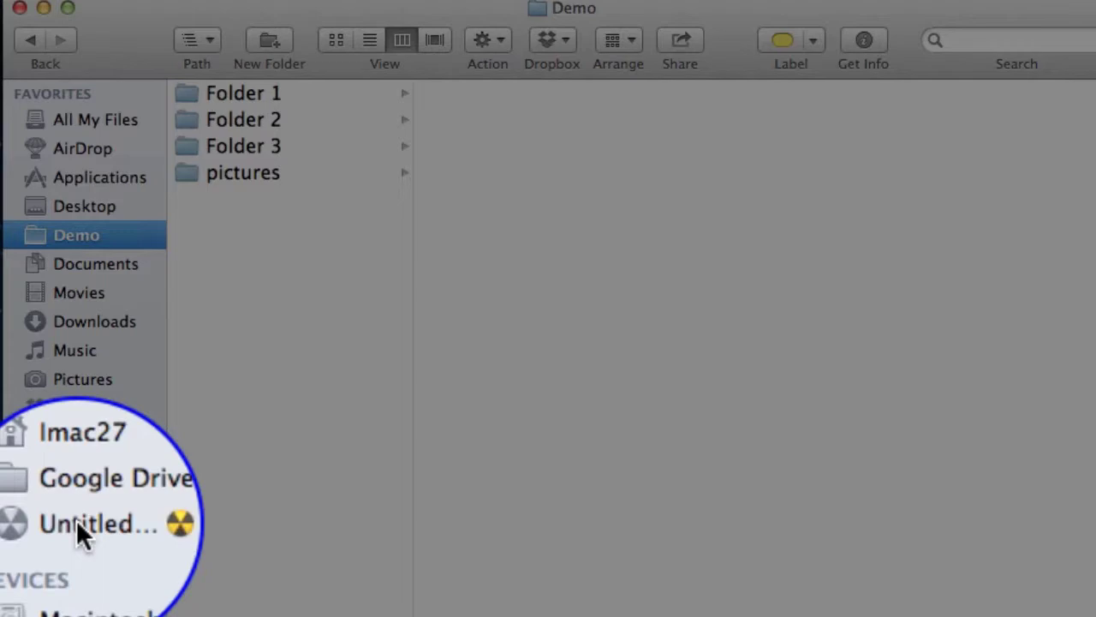
pyautogui.click(77, 522)
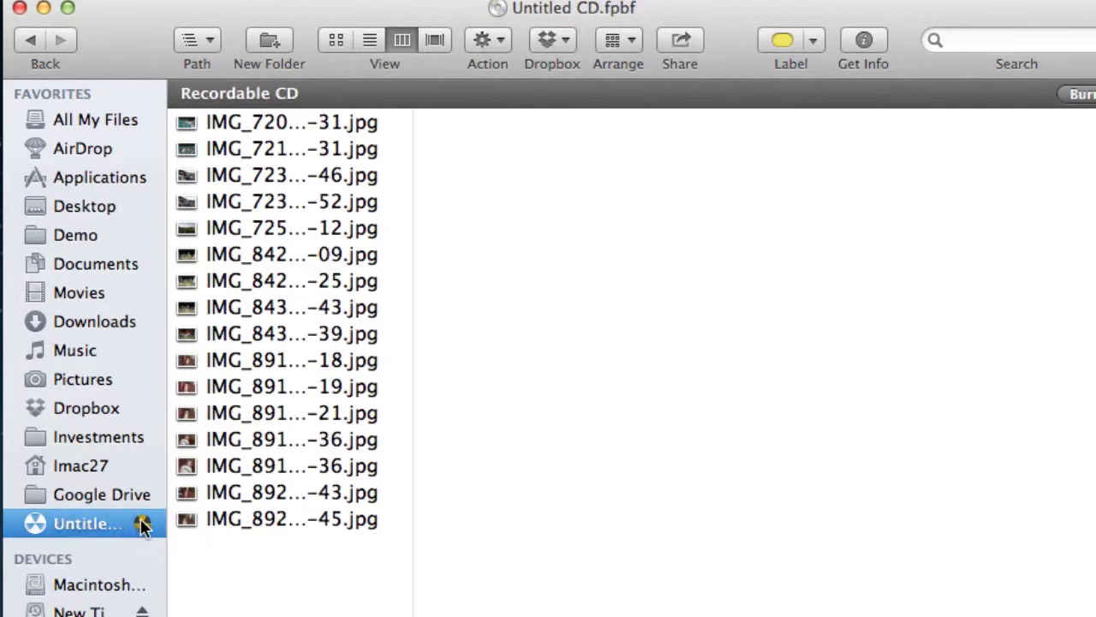
pyautogui.click(141, 524)
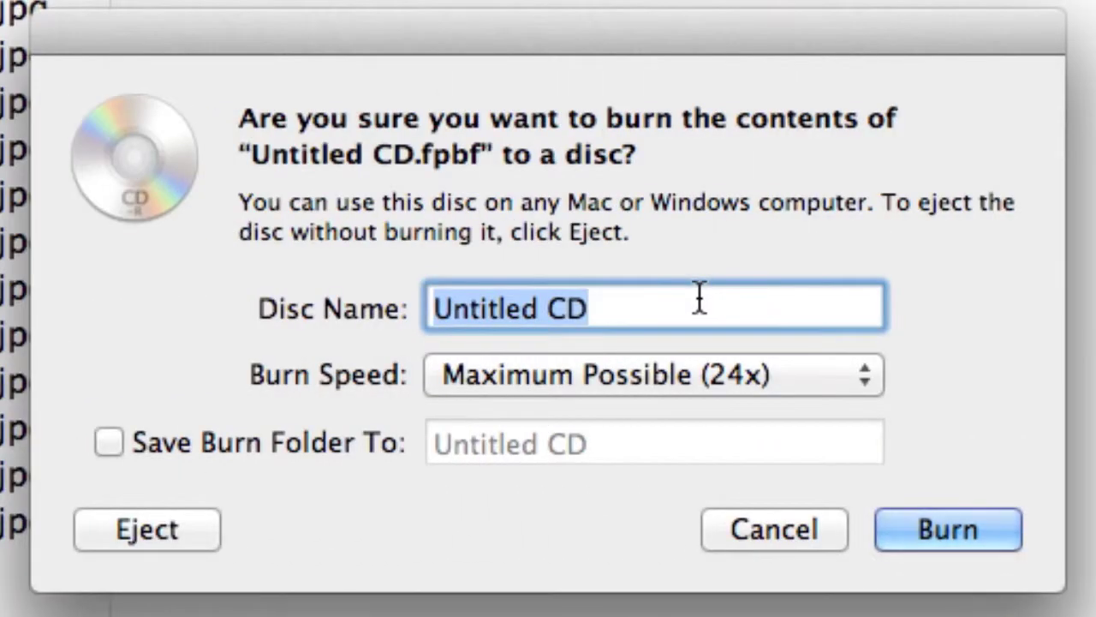
# Name the disc 'Vic's Pic 2012' and burn the sixteen photos.
pyautogui.write('Vic')
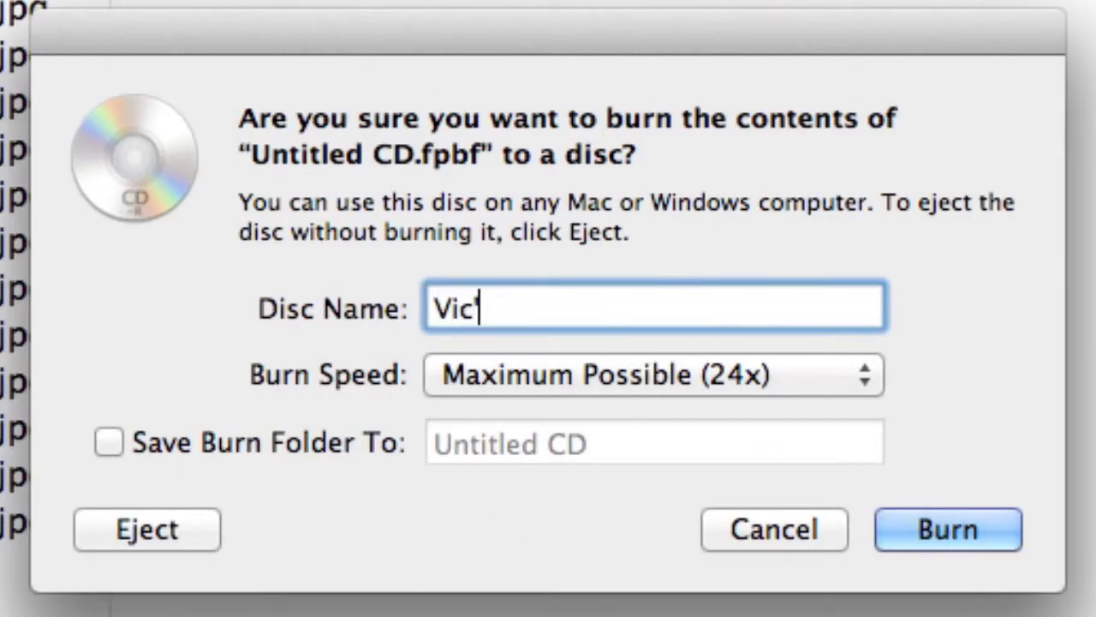
pyautogui.write("'s Pic")
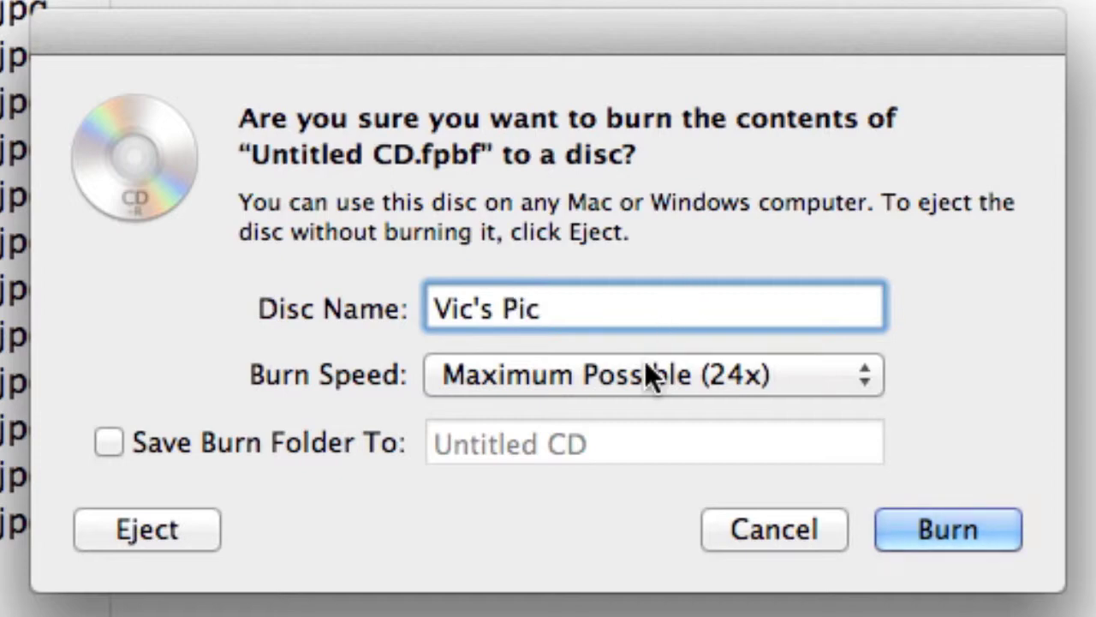
pyautogui.write(' 2012')
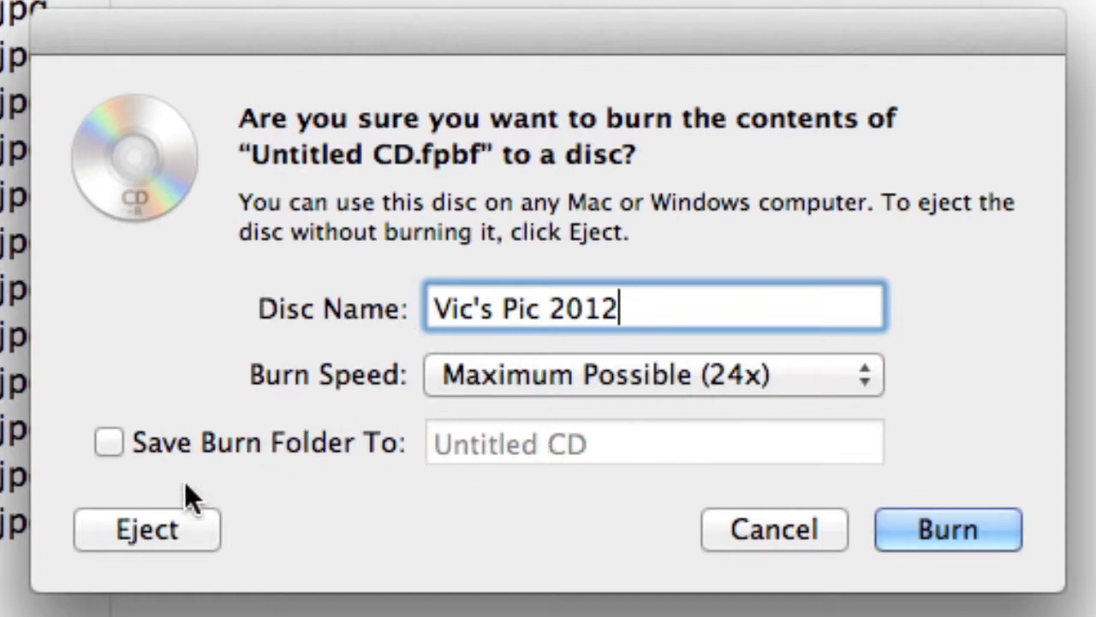
pyautogui.click(940, 529)
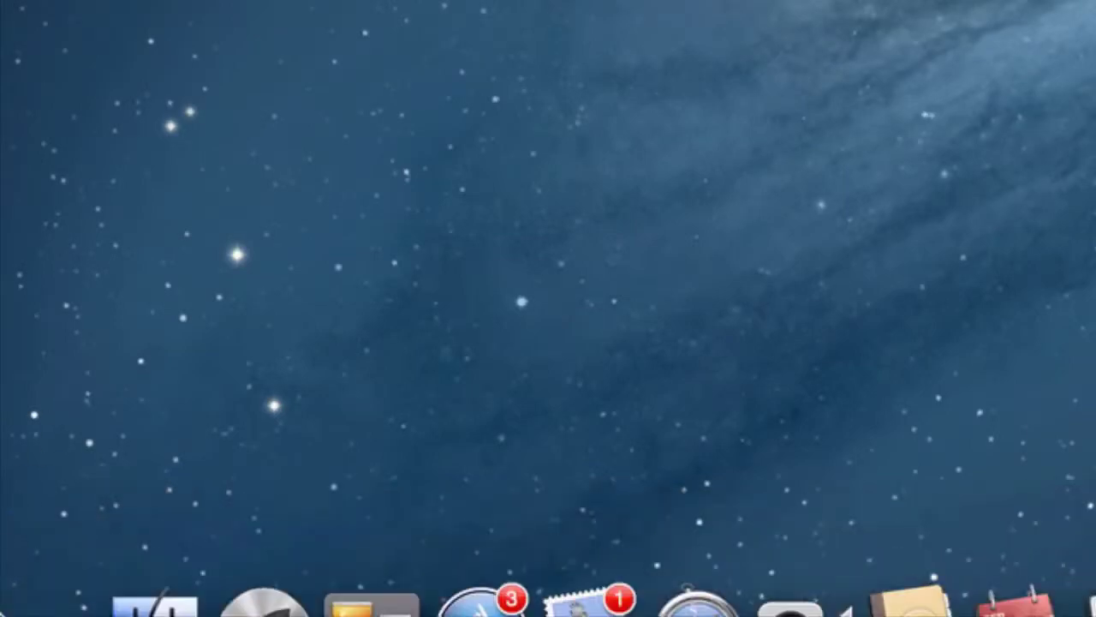
# Open the Vic's Pic 2012 disc in Finder and preview its first photos, including IMG_7211 and IMG_7233.
pyautogui.click(137, 530)
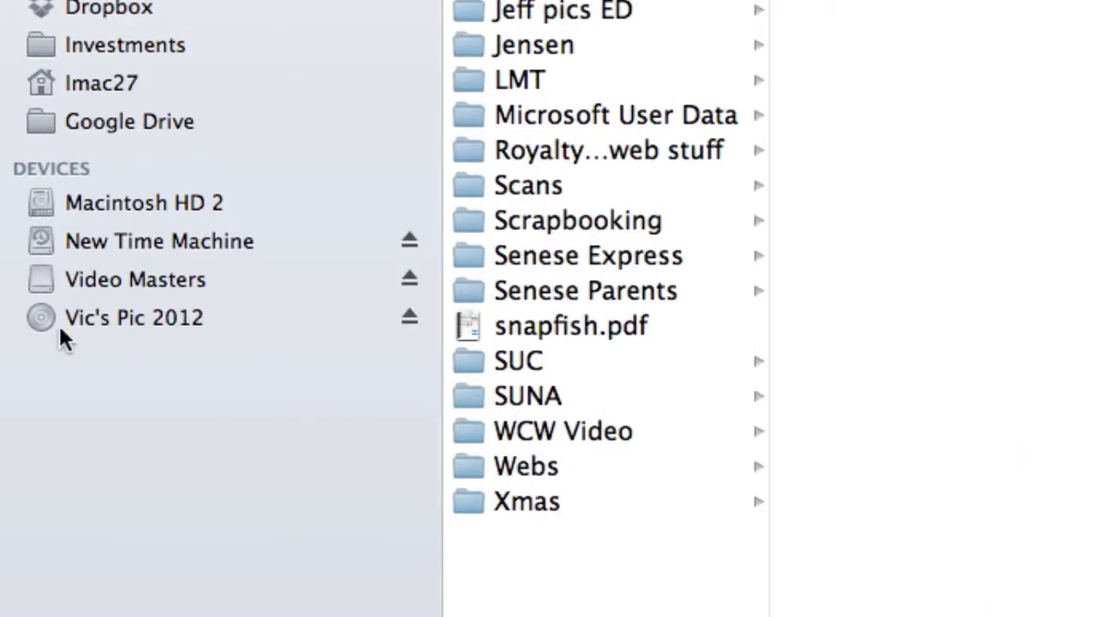
pyautogui.click(122, 317)
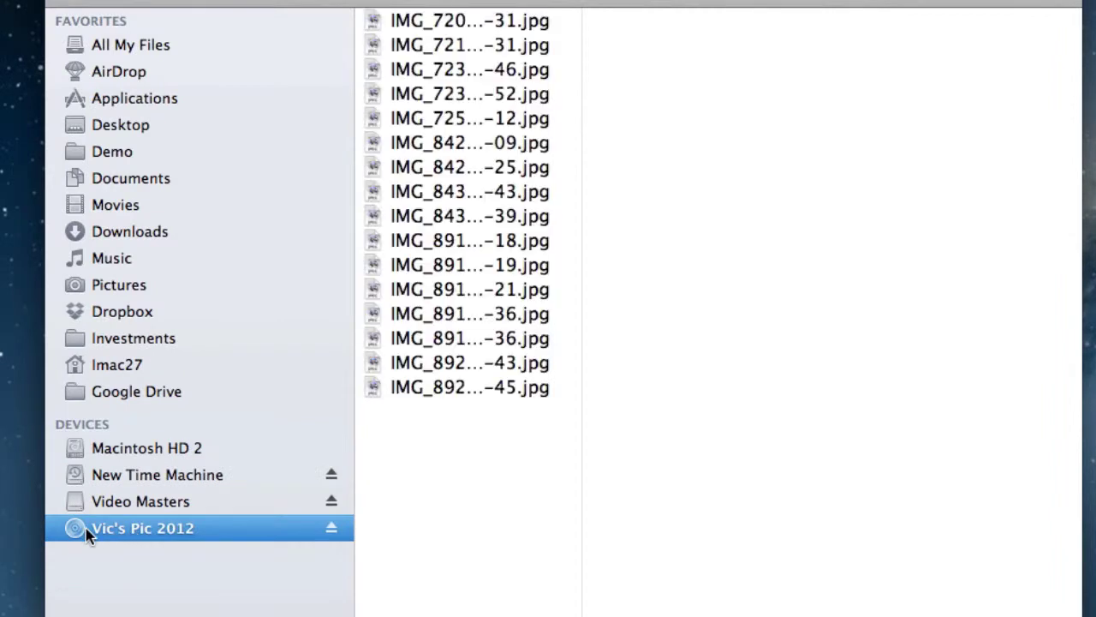
pyautogui.click(452, 24)
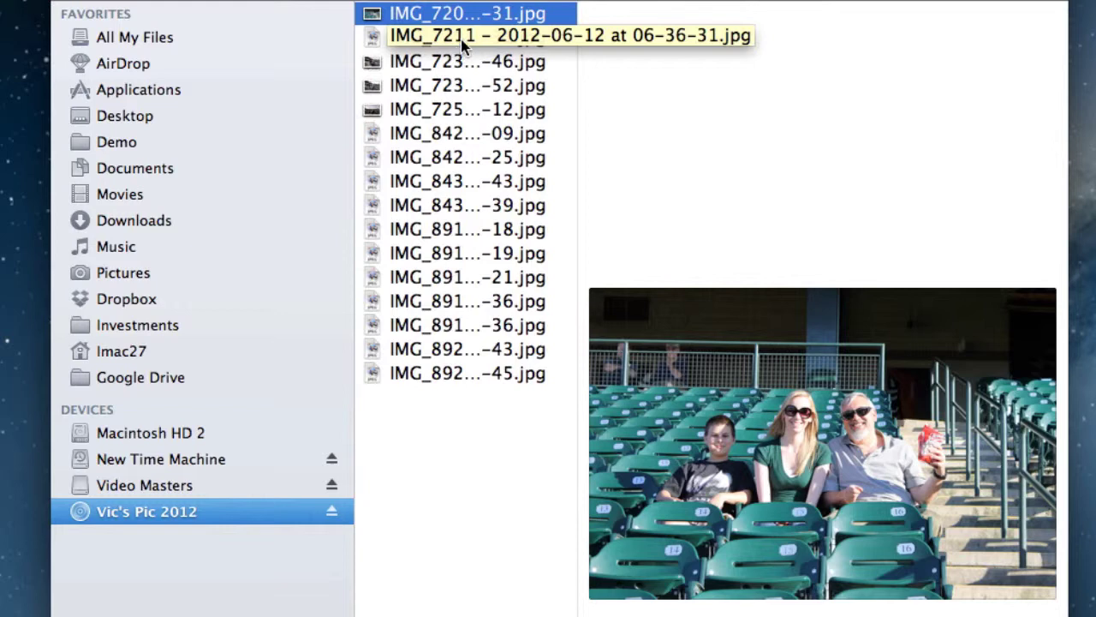
pyautogui.click(462, 38)
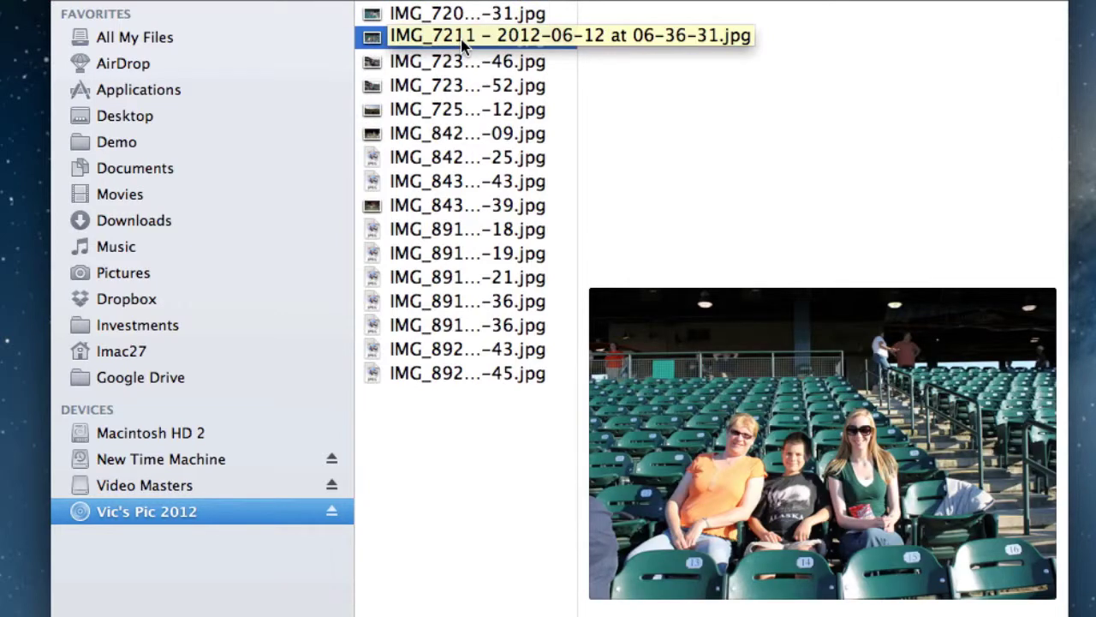
pyautogui.click(458, 81)
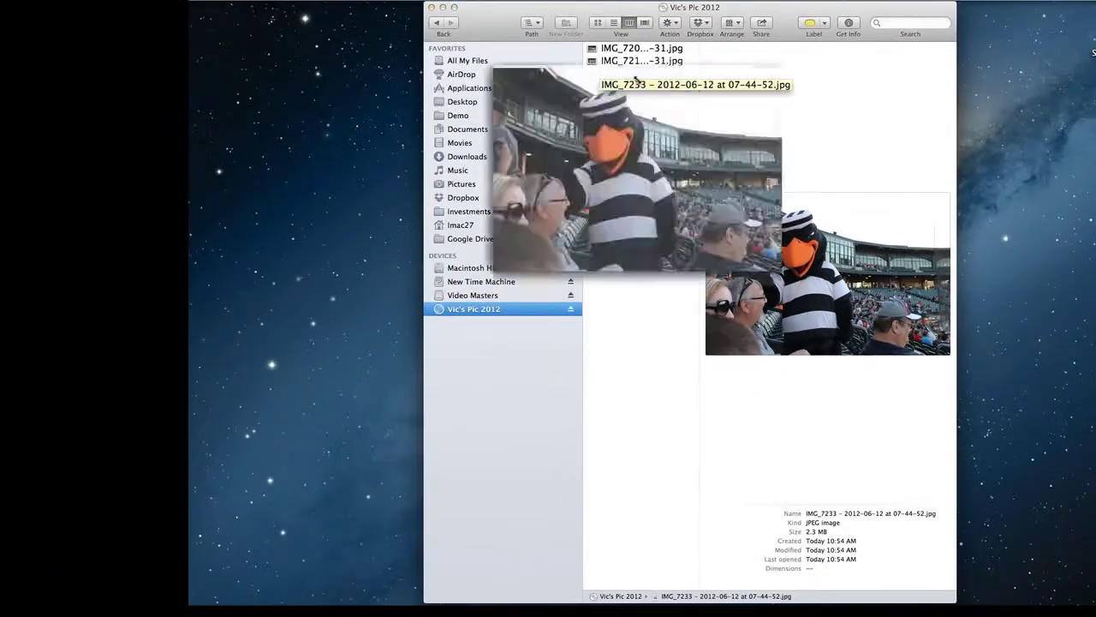
# Preview the IMG_7233 mascot photo from the burned disc at full size, then close it.
pyautogui.press('space')
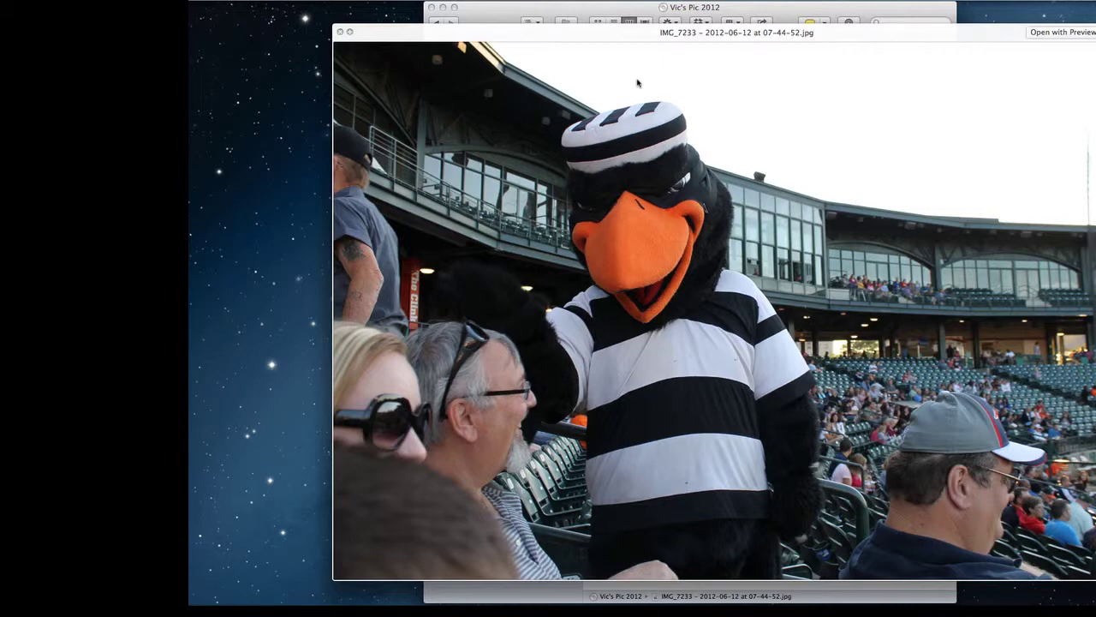
pyautogui.press('space')
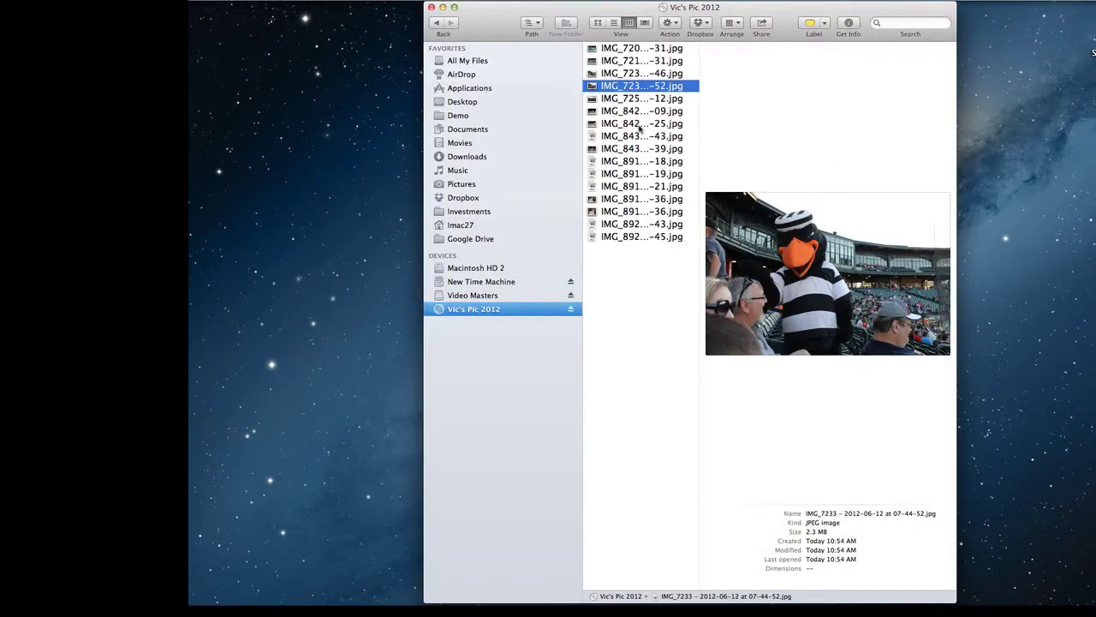